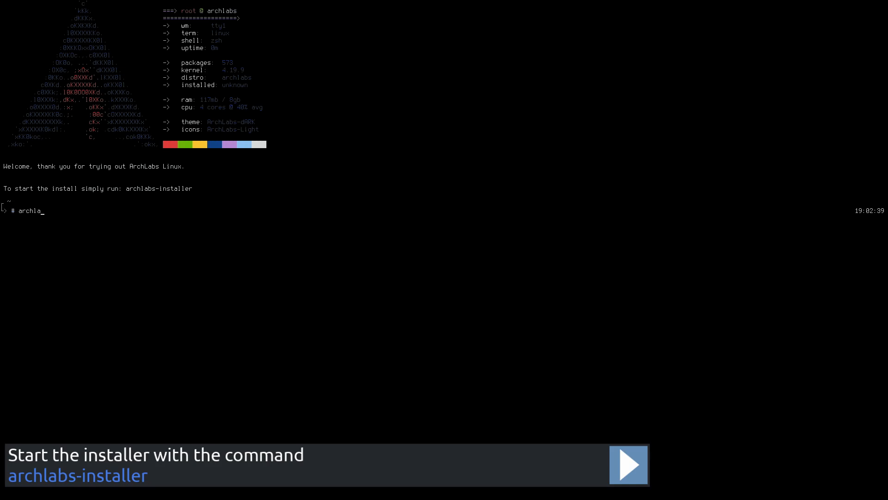
# - Launch the installer with the archlabs-installer command
pyautogui.write('-installer')
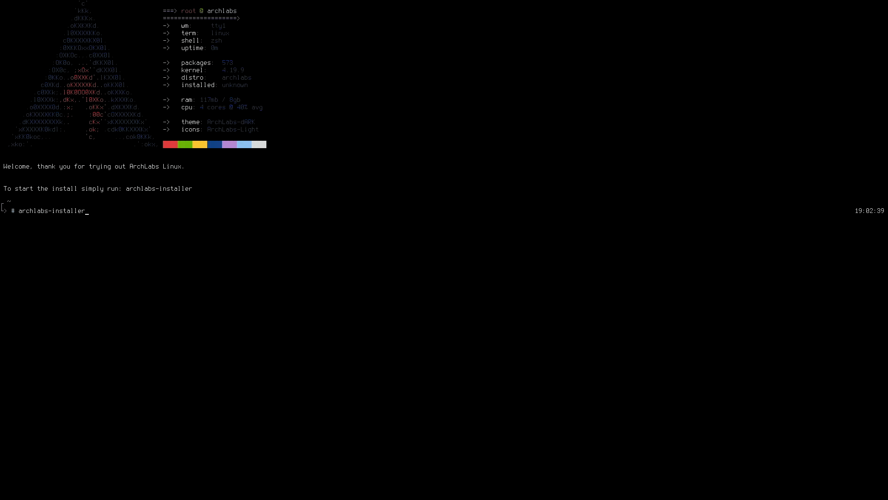
pyautogui.press('Return')
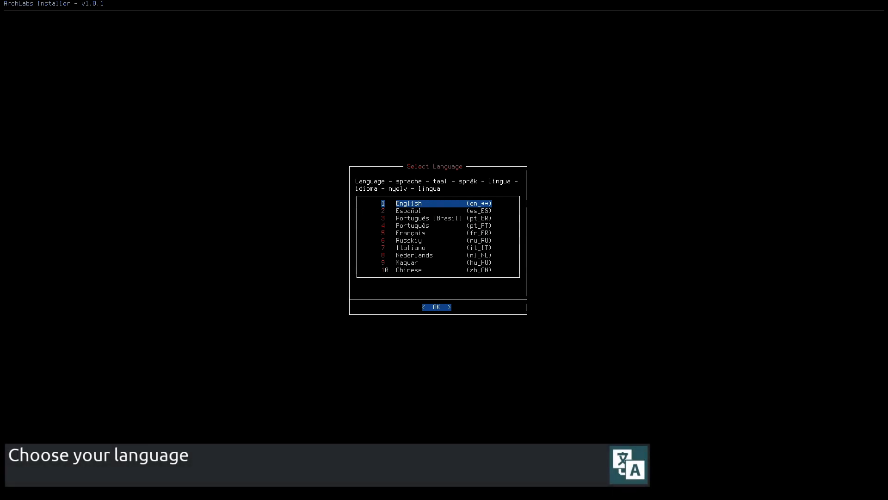
# - Choose English as the installer language and pick the system keyboard layout
pyautogui.press('Return')
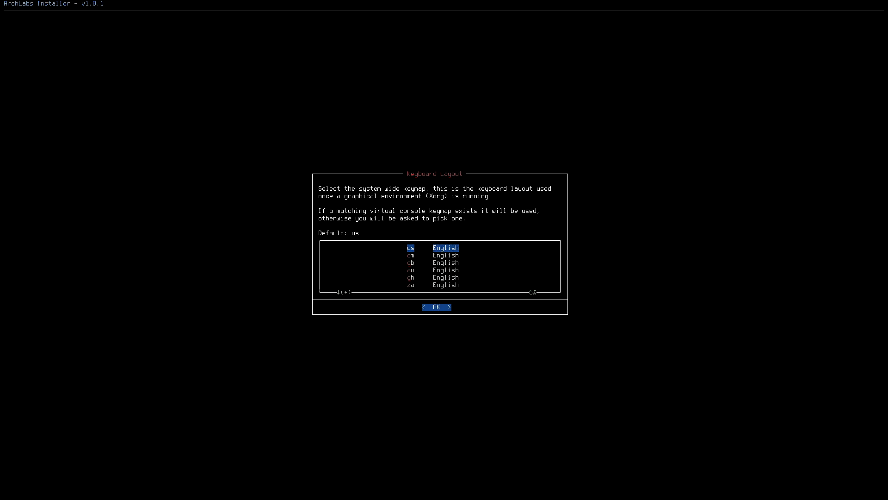
pyautogui.press('Down')
pyautogui.press('Down')
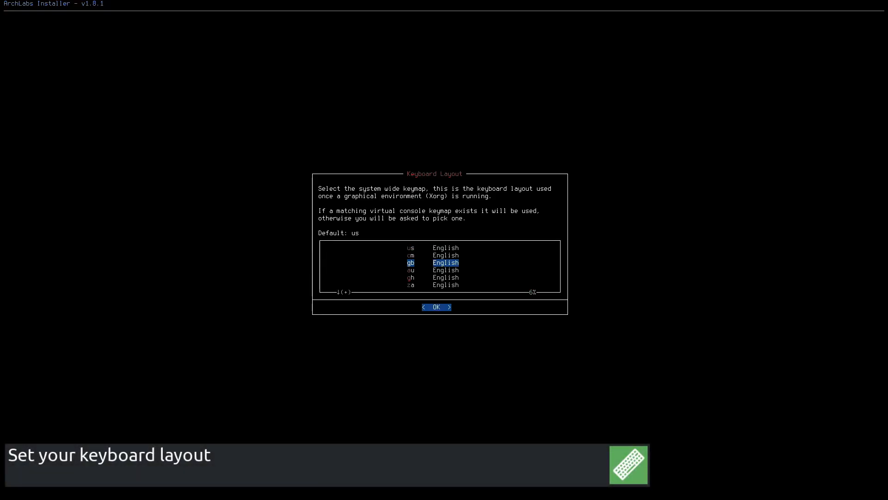
pyautogui.press('Down')
pyautogui.press('Down')
pyautogui.press('Down')
pyautogui.press('Down')
pyautogui.press('Down')
pyautogui.press('Down')
pyautogui.press('Down')
pyautogui.press('Down')
pyautogui.press('Down')
pyautogui.press('Down')
pyautogui.press('Down')
pyautogui.press('Down')
pyautogui.press('Down')
pyautogui.press('Down')
pyautogui.press('Down')
pyautogui.press('Down')
pyautogui.press('Down')
pyautogui.press('Up')
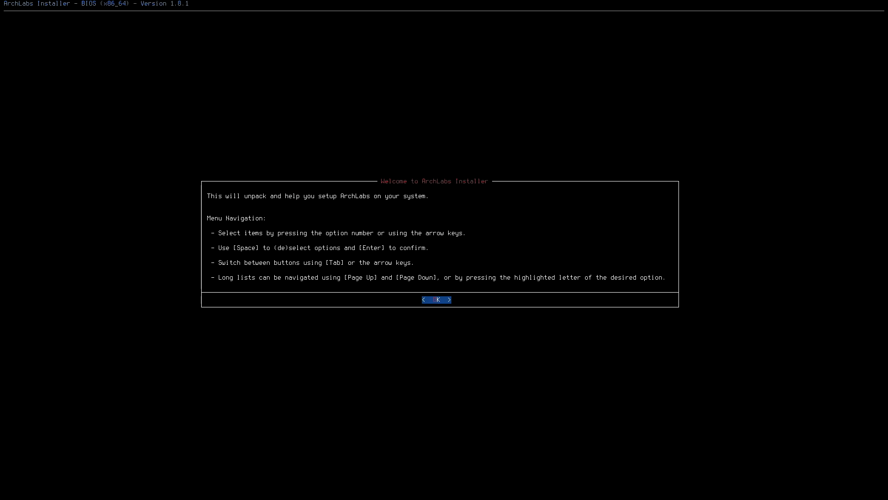
# - Dismiss the welcome message and view the device tree of attached disks
pyautogui.press('Return')
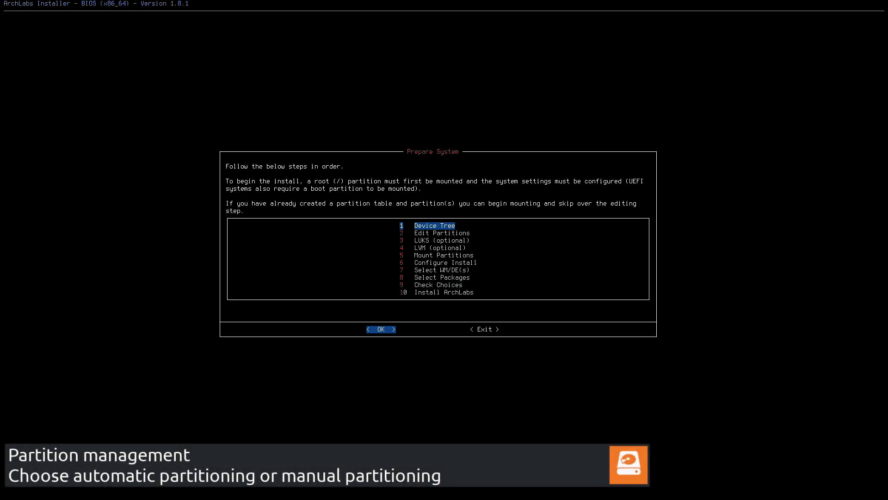
pyautogui.press('Return')
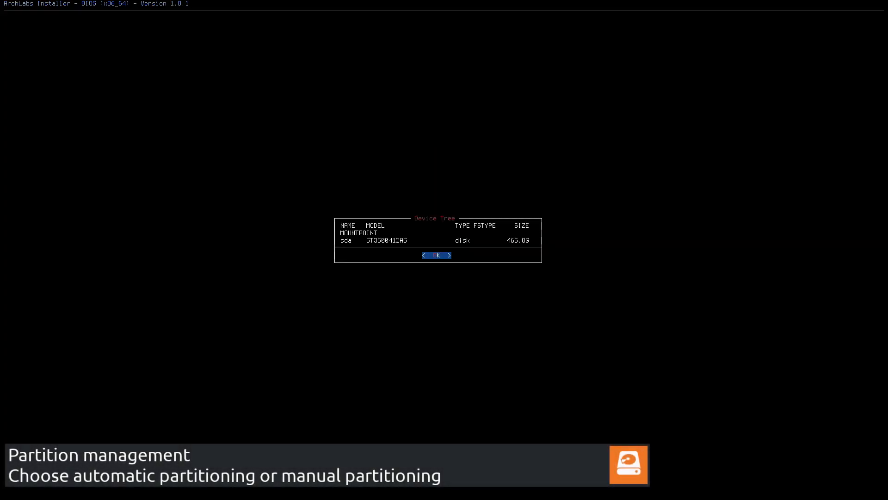
pyautogui.press('Return')
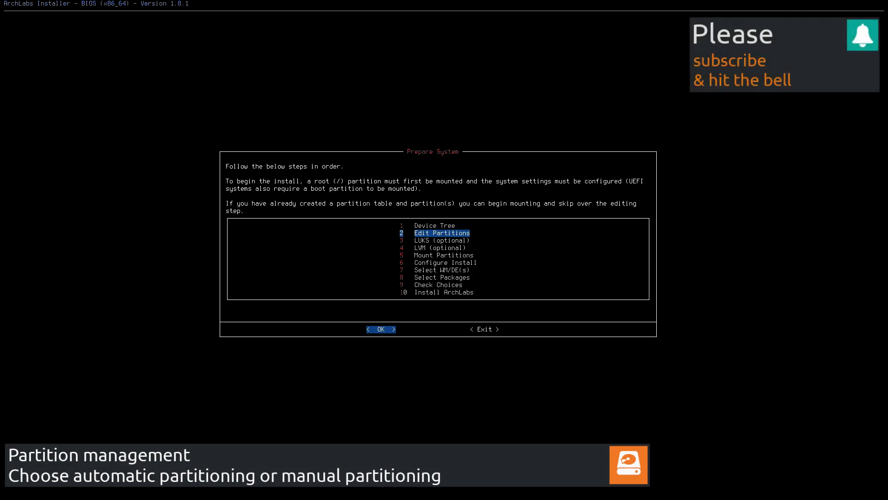
# - Automatically partition the whole /dev/sda disk through Edit Partitions, accepting the data-wipe warning
pyautogui.press('Return')
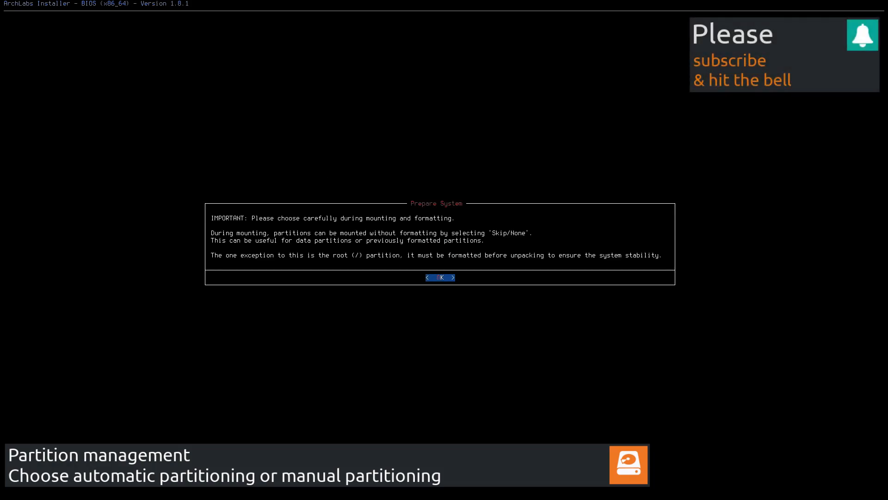
pyautogui.press('Return')
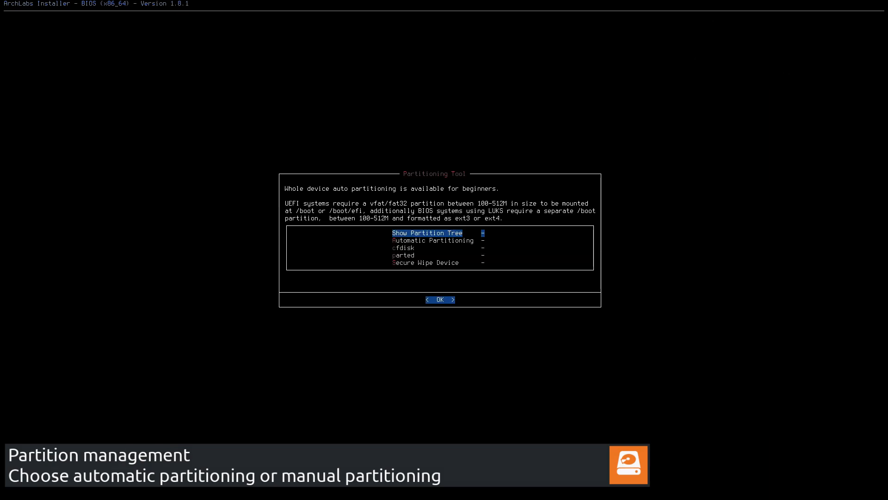
pyautogui.press('Down')
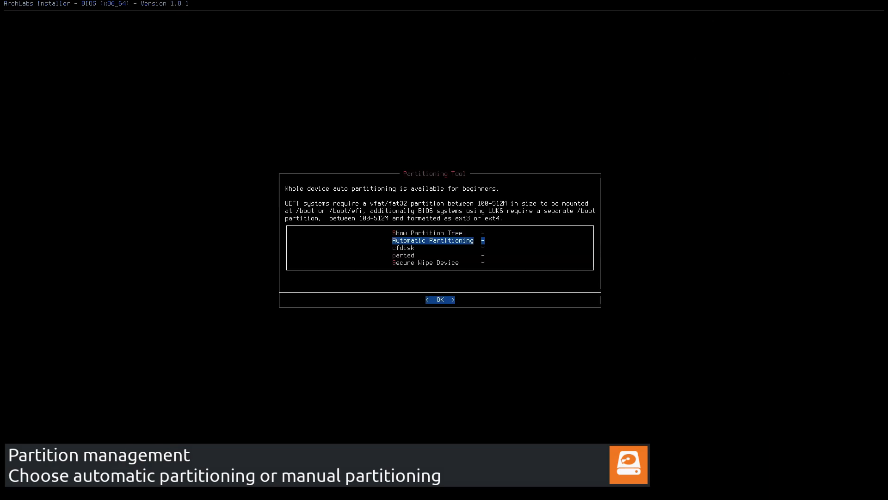
pyautogui.press('Return')
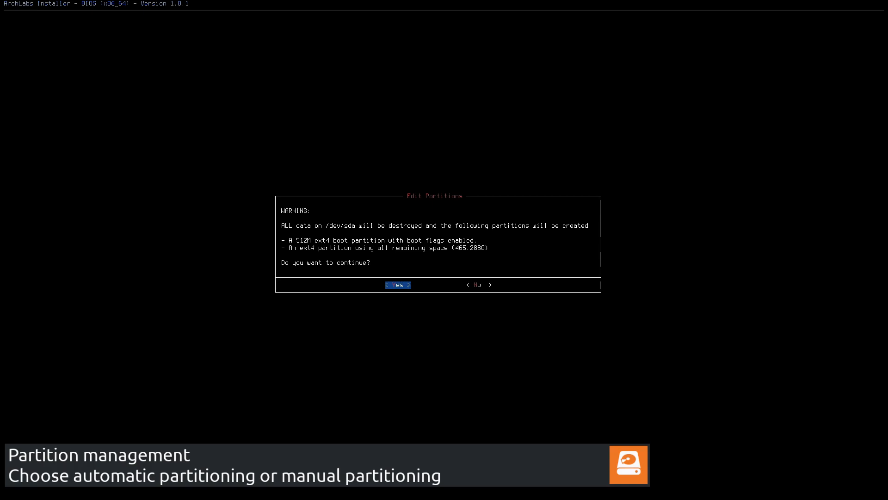
pyautogui.press('Return')
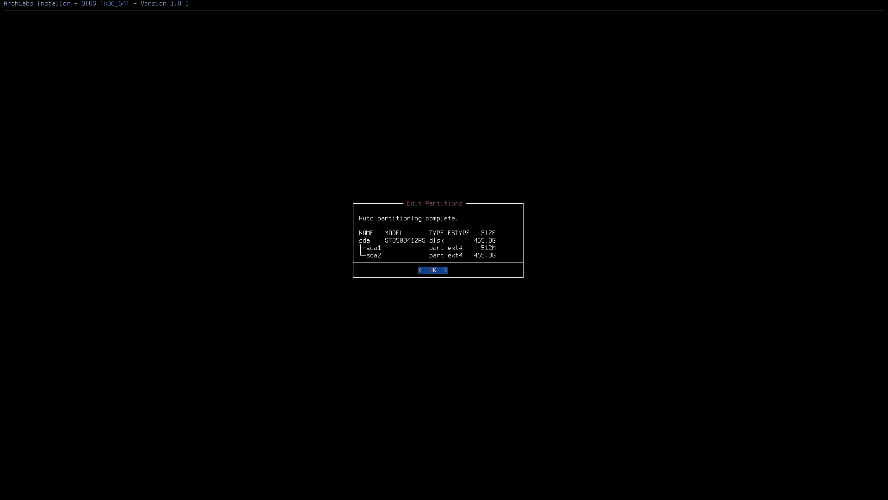
pyautogui.press('Return')
# - Mount /dev/sda2 as the root partition, formatting it as ext4 with default mount options
pyautogui.press('Down')
pyautogui.press('Down')
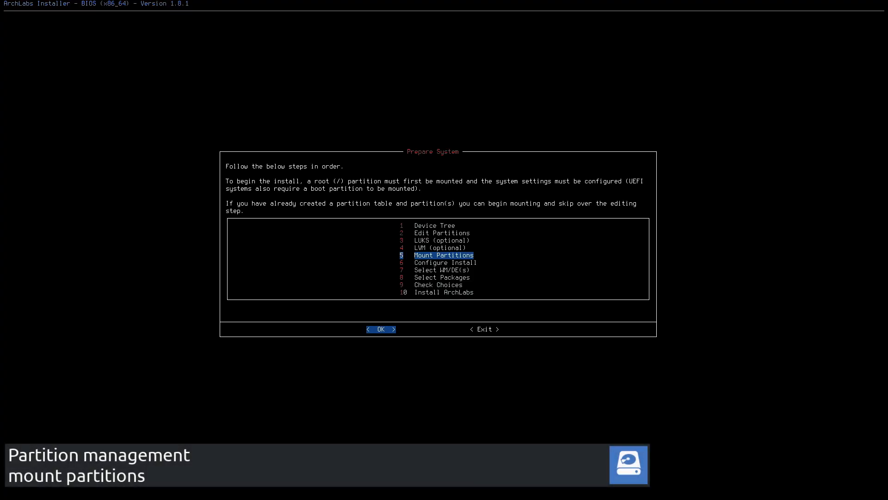
pyautogui.press('Return')
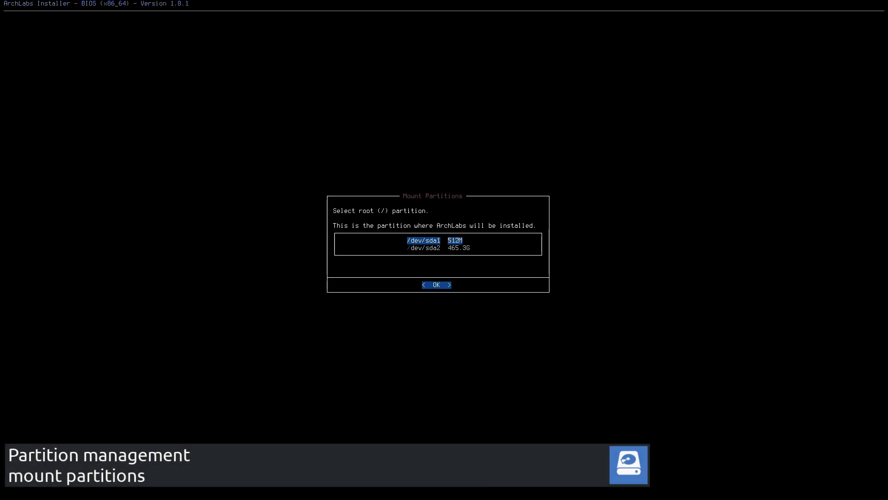
pyautogui.press('Down')
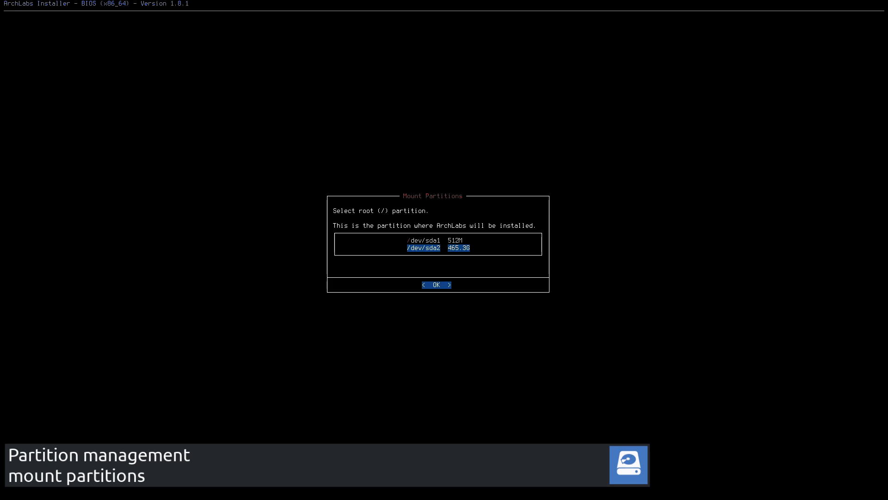
pyautogui.press('Return')
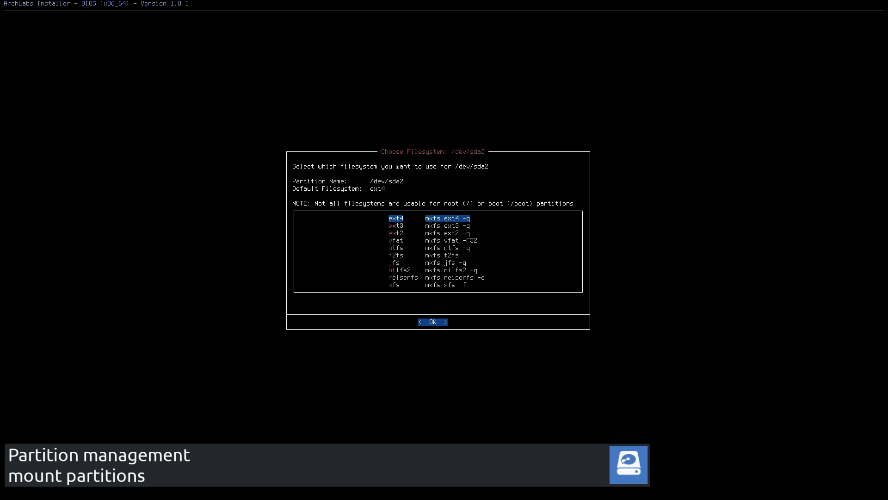
pyautogui.press('Return')
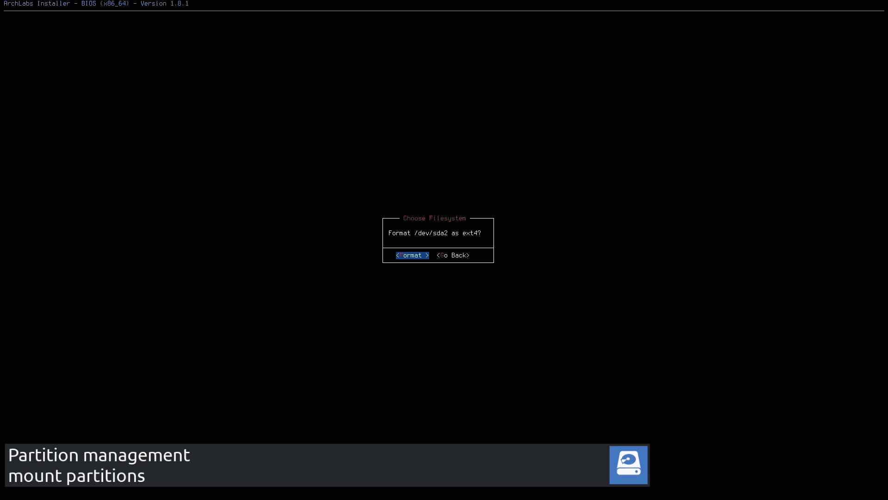
pyautogui.press('Return')
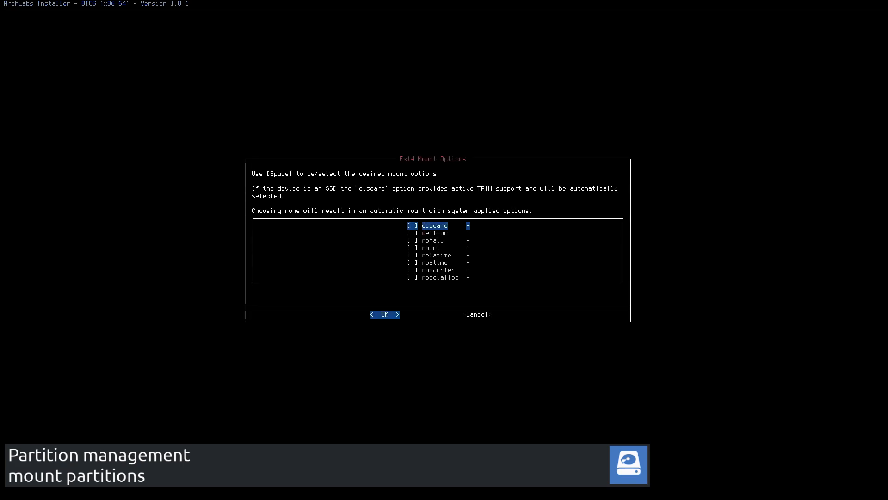
pyautogui.press('Return')
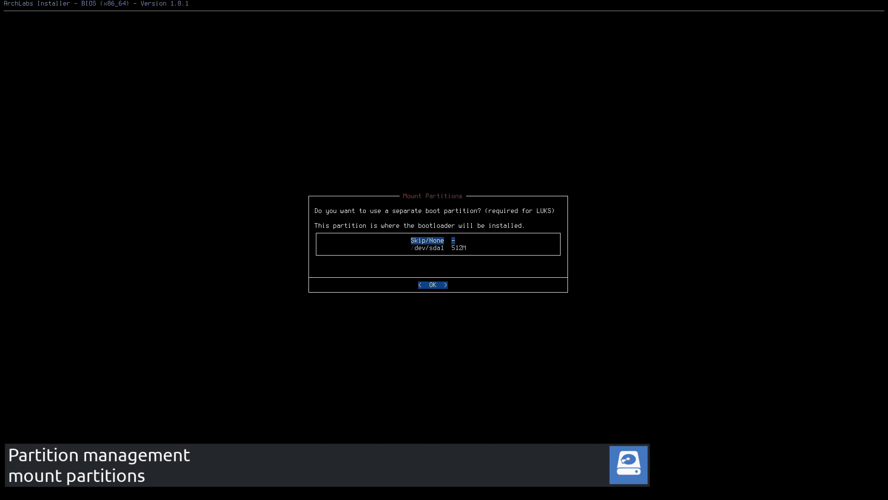
# - Use /dev/sda1 as the separate boot partition and choose grub as the bootloader
pyautogui.press('Down')
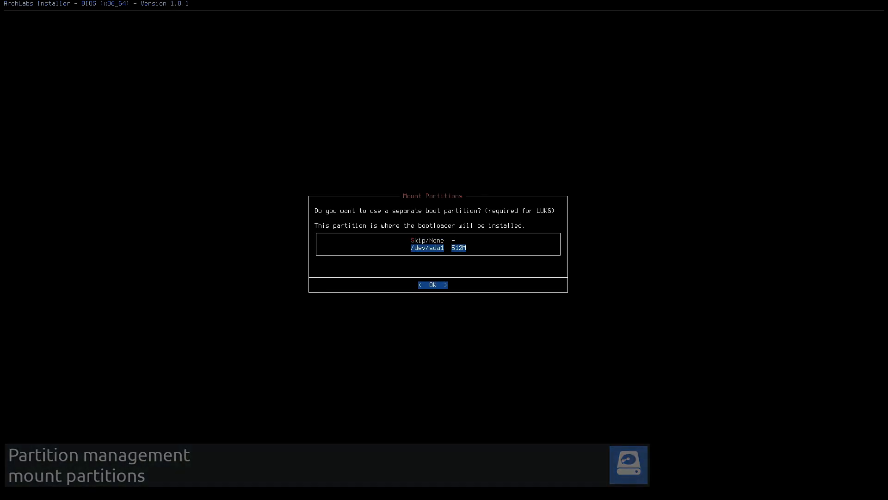
pyautogui.press('Return')
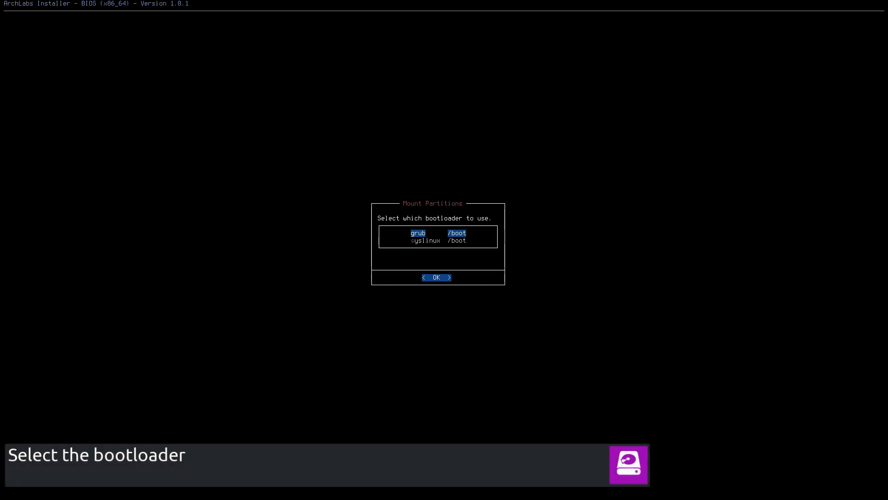
pyautogui.press('Return')
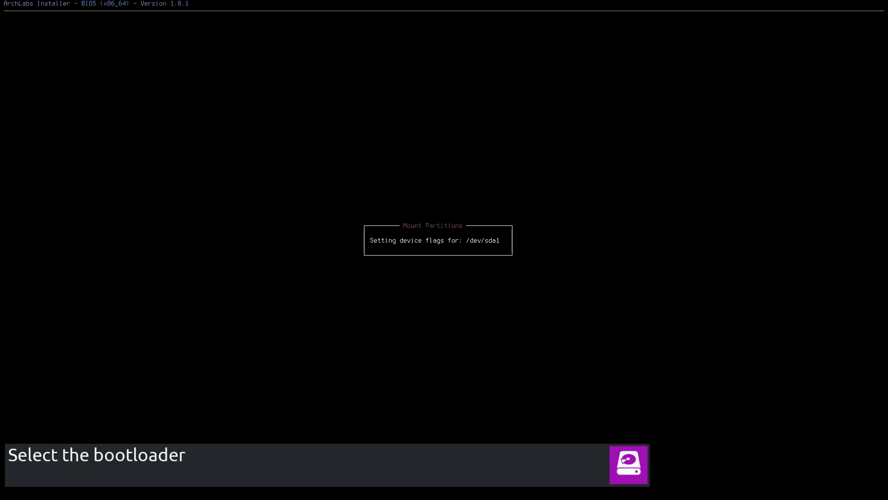
# - Set up a swapfile with the suggested 7934M size
pyautogui.press('Down')
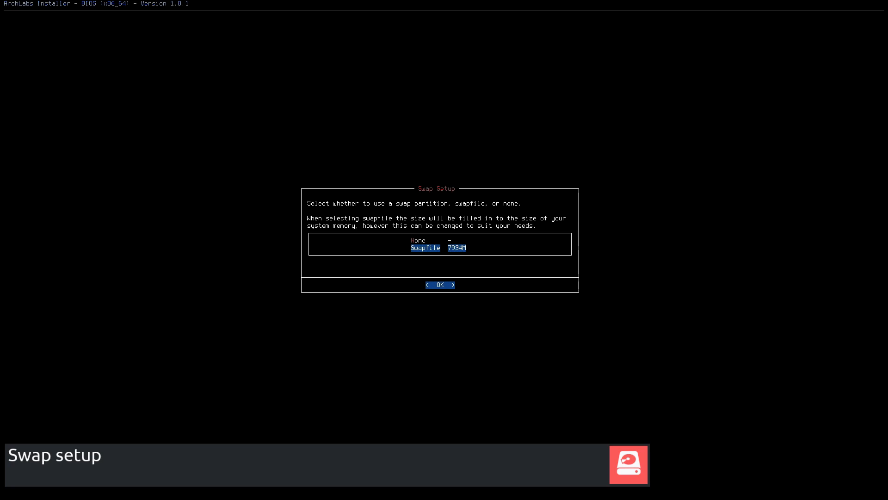
pyautogui.press('Return')
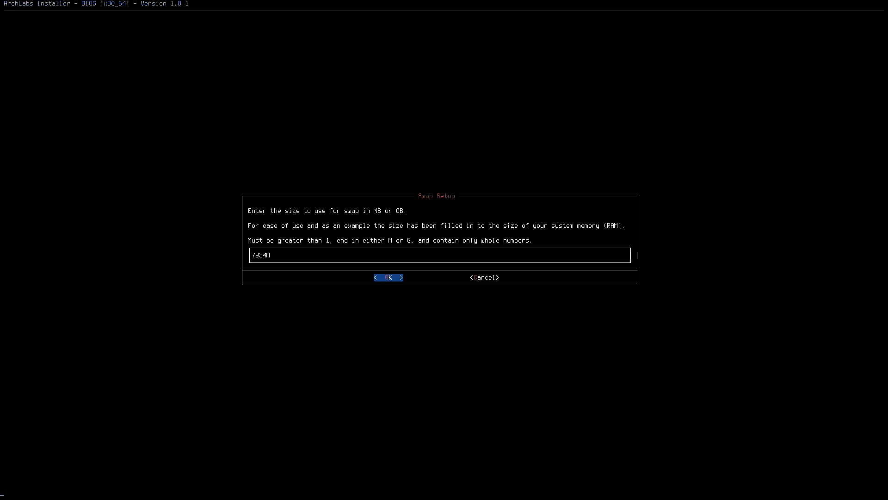
pyautogui.press('Return')
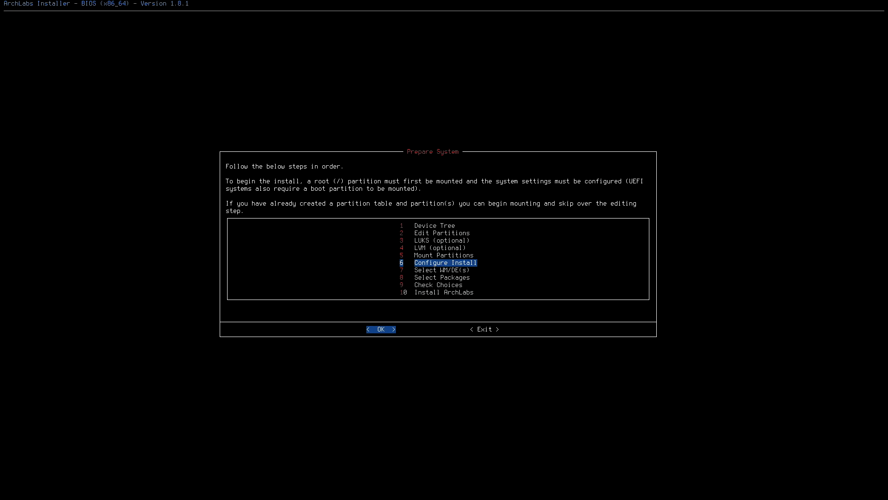
# - Open Configure Install and replace the default hostname with a custom system hostname
pyautogui.press('Return')
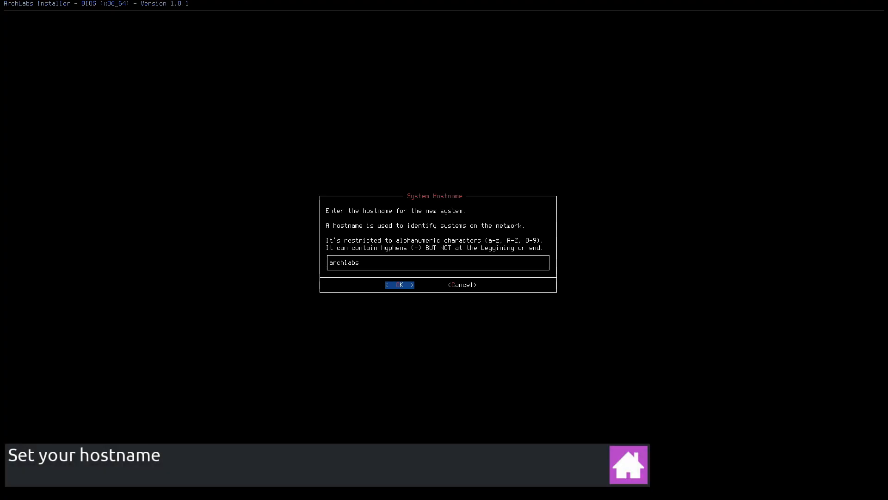
pyautogui.press('BackSpace')
pyautogui.press('BackSpace')
pyautogui.press('BackSpace')
pyautogui.press('BackSpace')
pyautogui.press('BackSpace')
pyautogui.press('BackSpace')
pyautogui.press('BackSpace')
pyautogui.write('Yurik')
pyautogui.press('Return')
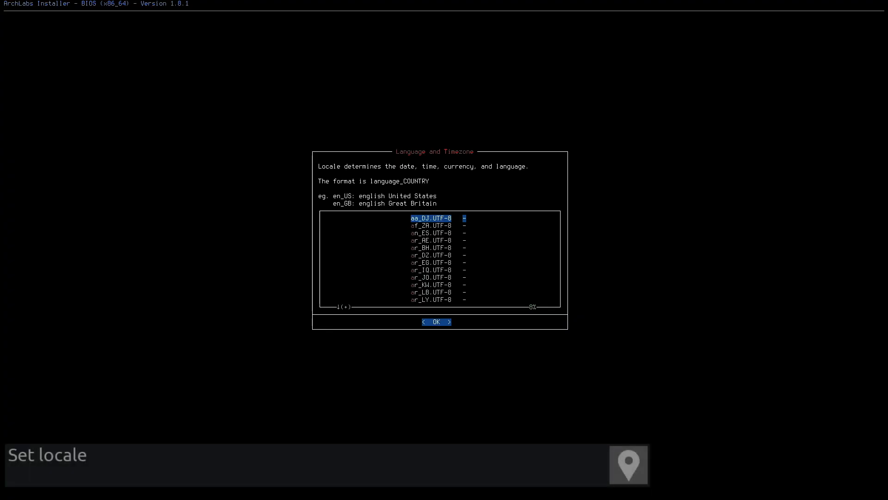
# - Set the system locale to en_GB.UTF-8
pyautogui.press('Down')
pyautogui.press('Down')
pyautogui.press('Down')
pyautogui.press('Down')
pyautogui.press('Down')
pyautogui.press('Down')
pyautogui.press('Down')
pyautogui.press('Down')
pyautogui.press('Down')
pyautogui.press('Down')
pyautogui.press('Down')
pyautogui.press('Down')
pyautogui.press('Down')
pyautogui.press('Down')
pyautogui.press('Down')
pyautogui.press('Down')
pyautogui.press('Down')
pyautogui.press('Down')
pyautogui.press('Down')
pyautogui.press('Down')
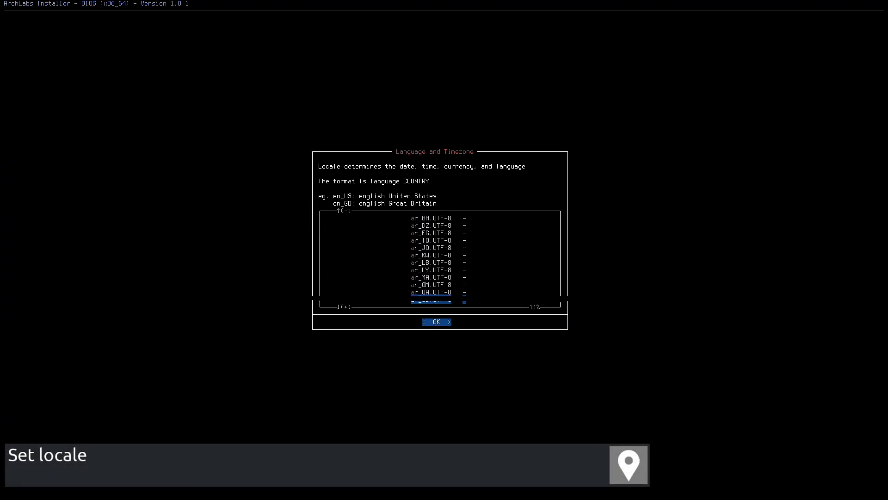
pyautogui.press('Down')
pyautogui.press('Down')
pyautogui.press('Down')
pyautogui.press('Down')
pyautogui.press('Down')
pyautogui.press('Down')
pyautogui.press('Down')
pyautogui.press('Down')
pyautogui.press('Down')
pyautogui.press('Down')
pyautogui.press('Down')
pyautogui.press('Down')
pyautogui.press('Down')
pyautogui.press('Down')
pyautogui.press('Down')
pyautogui.press('Down')
pyautogui.press('Down')
pyautogui.press('Down')
pyautogui.press('Down')
pyautogui.press('Down')
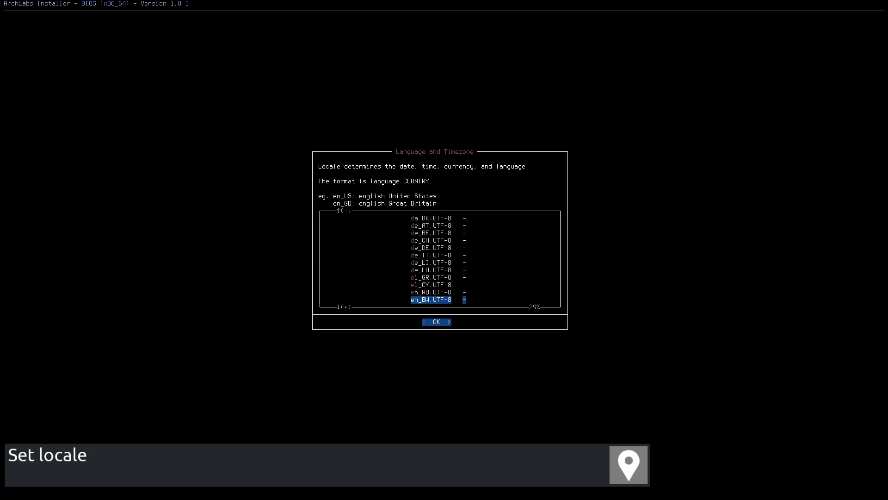
pyautogui.press('Down')
pyautogui.press('Down')
pyautogui.press('Down')
pyautogui.press('Up')
pyautogui.press('Up')
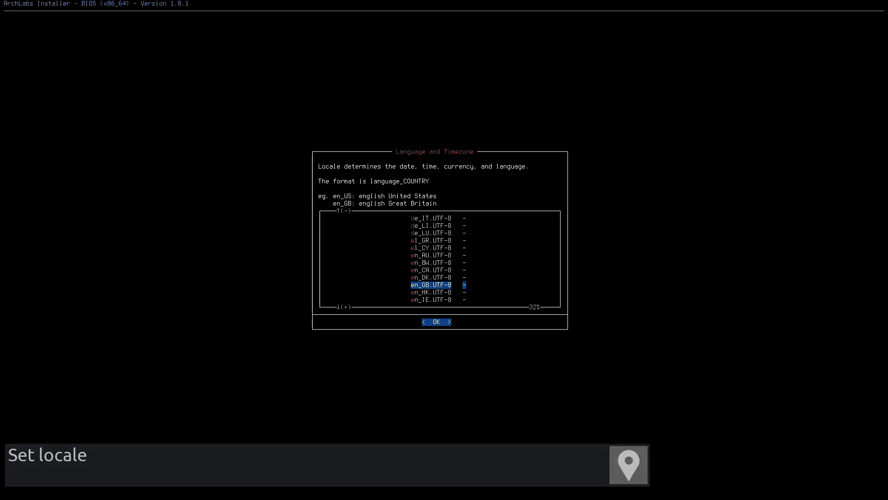
pyautogui.press('Return')
# - Choose Europe as the time zone region
pyautogui.press('Down')
pyautogui.press('Down')
pyautogui.press('Down')
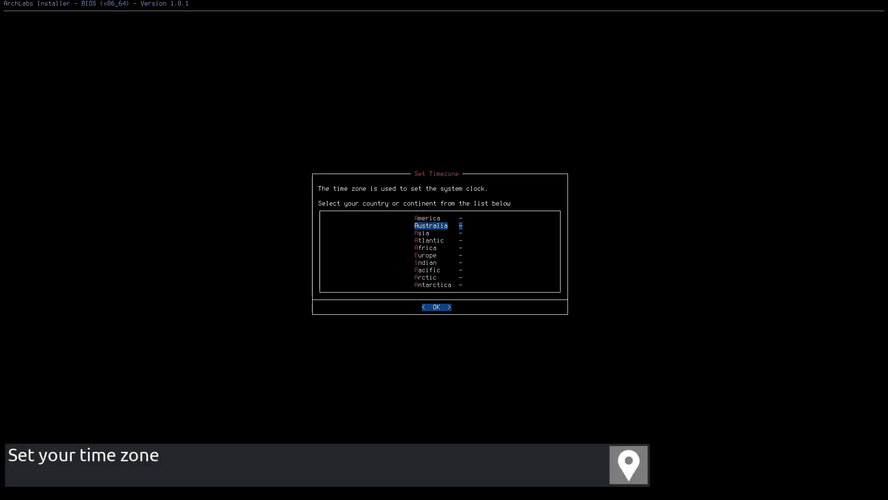
pyautogui.press('Down')
pyautogui.press('Down')
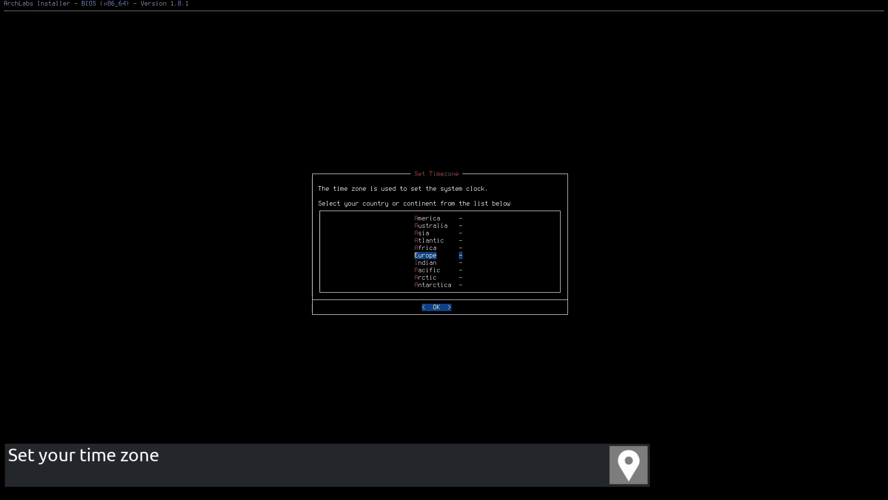
pyautogui.press('Return')
# - Pick London as the nearest city and confirm the Europe/London time zone
pyautogui.press('Down')
pyautogui.press('Down')
pyautogui.press('Down')
pyautogui.press('Down')
pyautogui.press('Down')
pyautogui.press('Down')
pyautogui.press('Down')
pyautogui.press('Down')
pyautogui.press('Down')
pyautogui.press('Down')
pyautogui.press('Down')
pyautogui.press('Down')
pyautogui.press('Down')
pyautogui.press('Down')
pyautogui.press('Down')
pyautogui.press('Down')
pyautogui.press('Down')
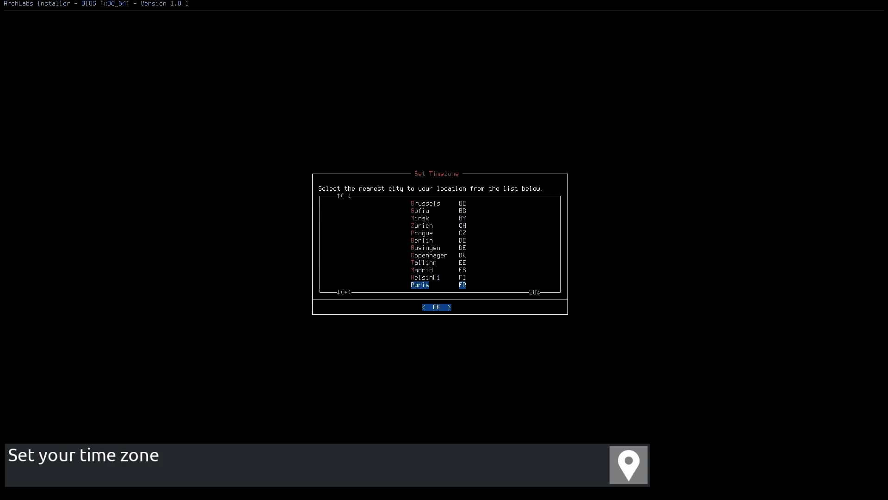
pyautogui.press('Down')
pyautogui.press('Down')
pyautogui.press('Up')
pyautogui.press('Up')
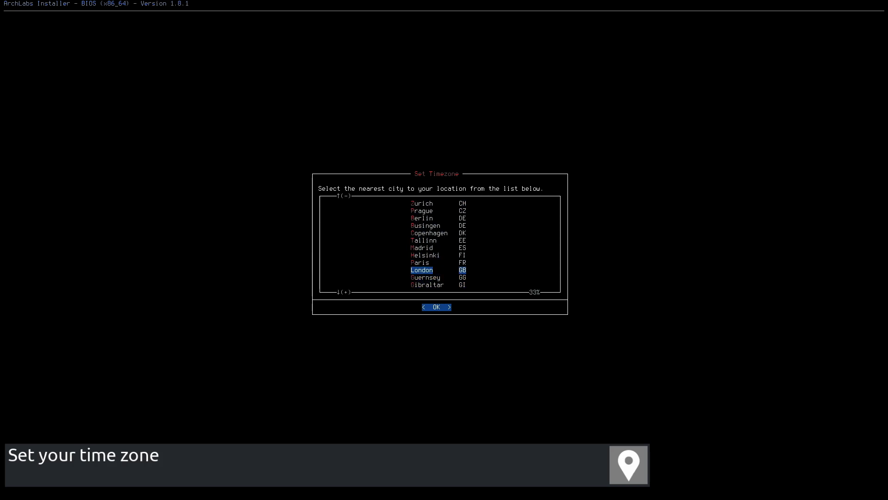
pyautogui.press('Return')
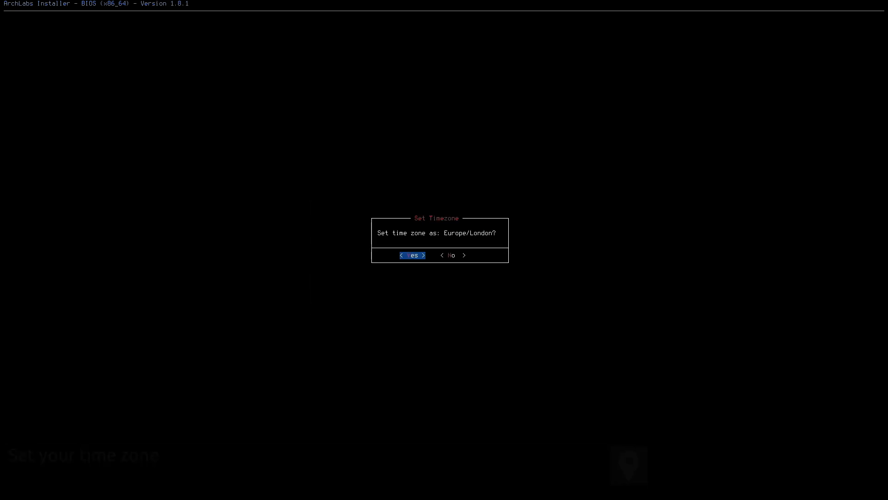
pyautogui.press('Return')
# - Create the new user account by entering its username, then entering and repeating the user password
pyautogui.write('ribalinux')
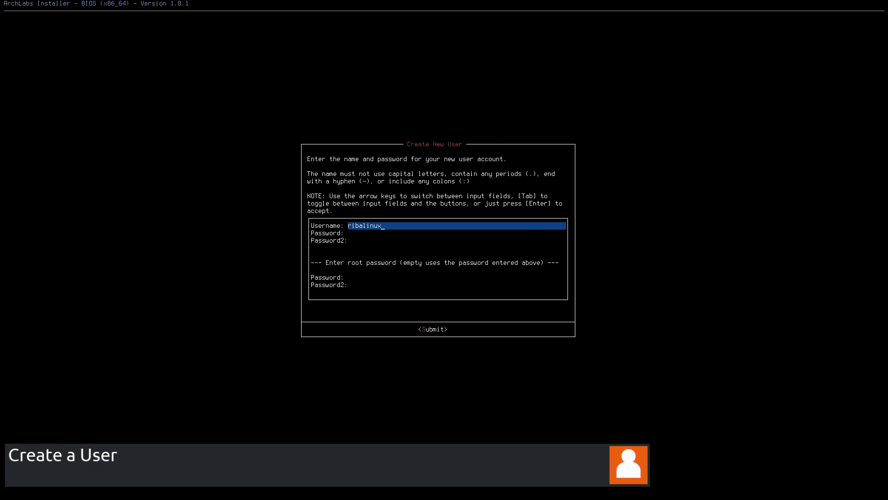
pyautogui.press('Down')
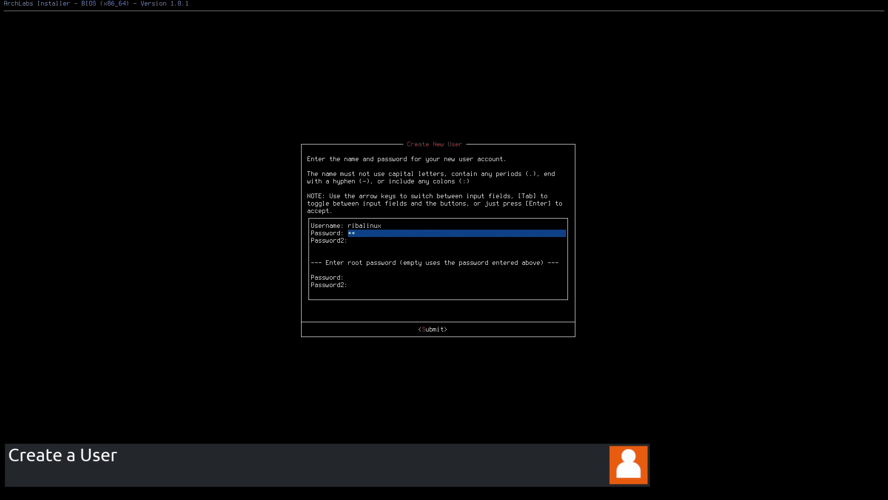
pyautogui.press('Down')
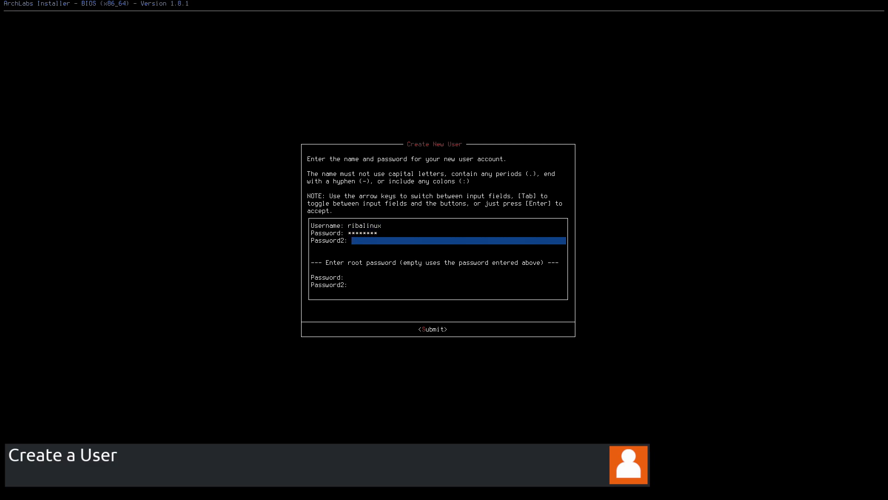
pyautogui.write('********')
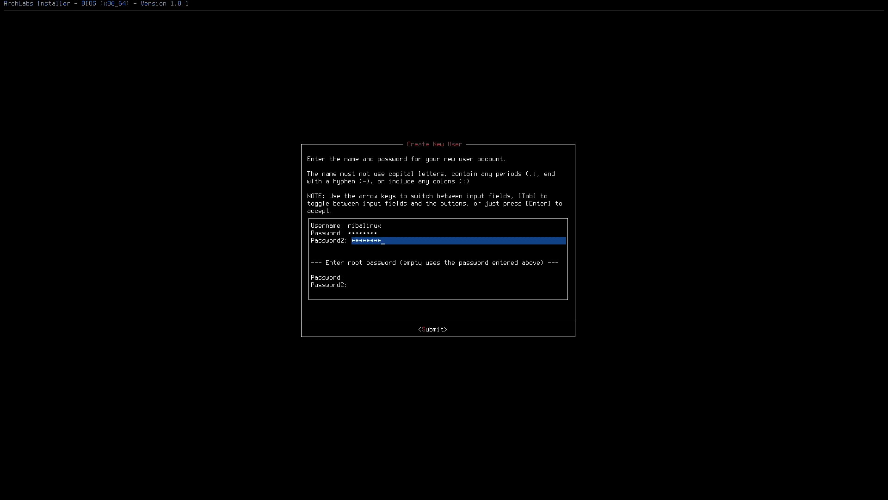
# - Enter and repeat the root password, then submit the new user form
pyautogui.press('Down')
pyautogui.write('**')
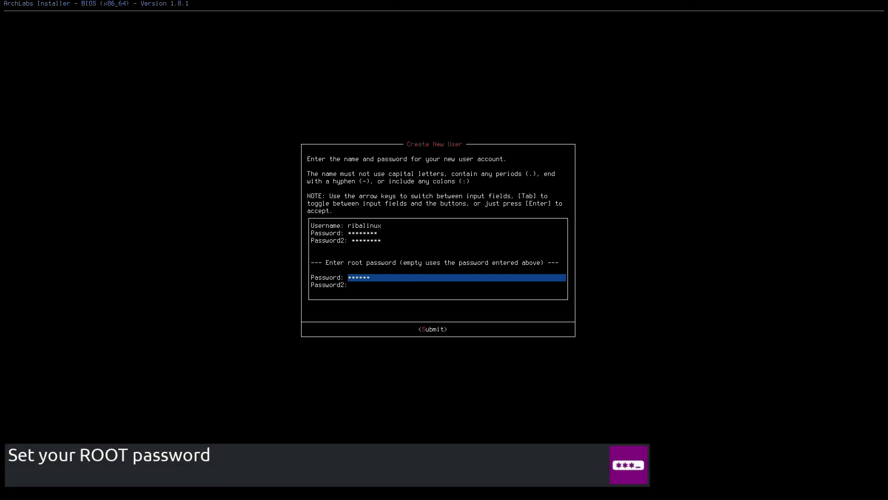
pyautogui.press('Down')
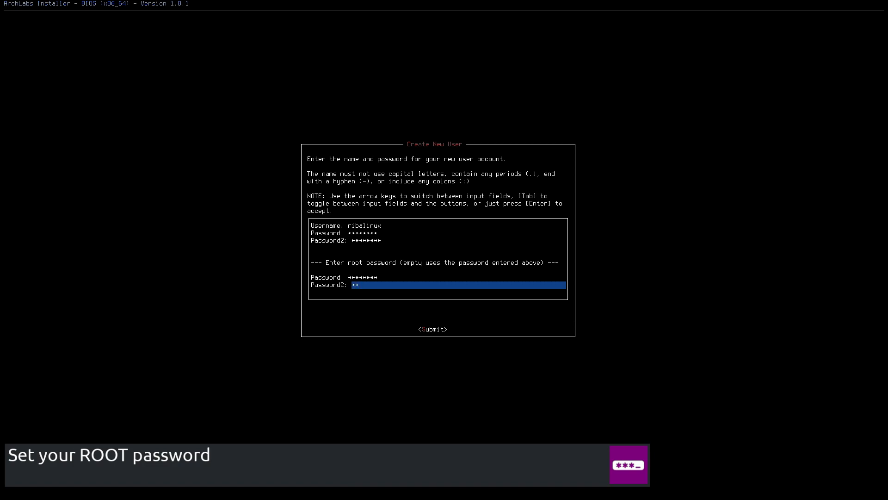
pyautogui.write('********')
pyautogui.press('Tab')
pyautogui.press('Return')
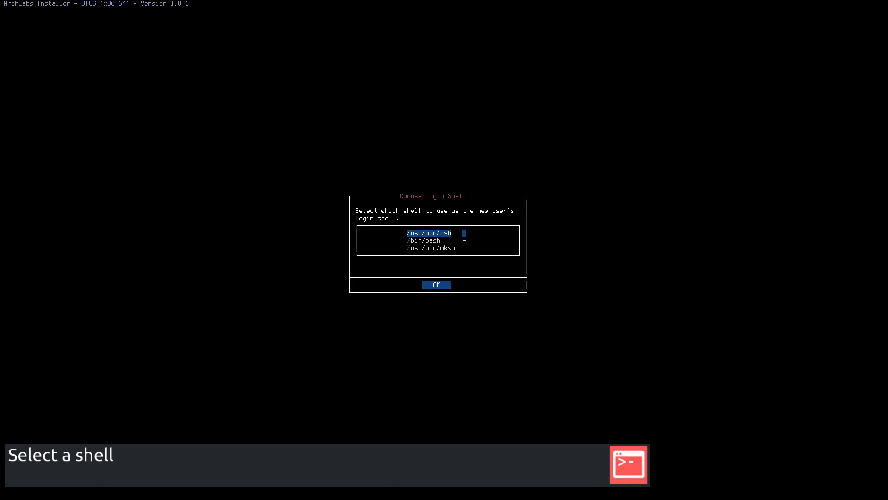
# - Choose /usr/bin/zsh as the login shell and linux as the kernel
pyautogui.press('Return')
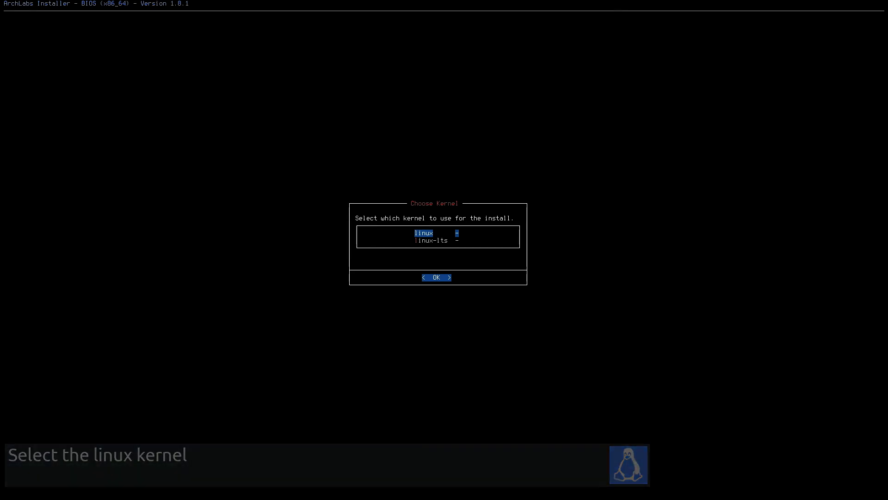
pyautogui.press('Return')
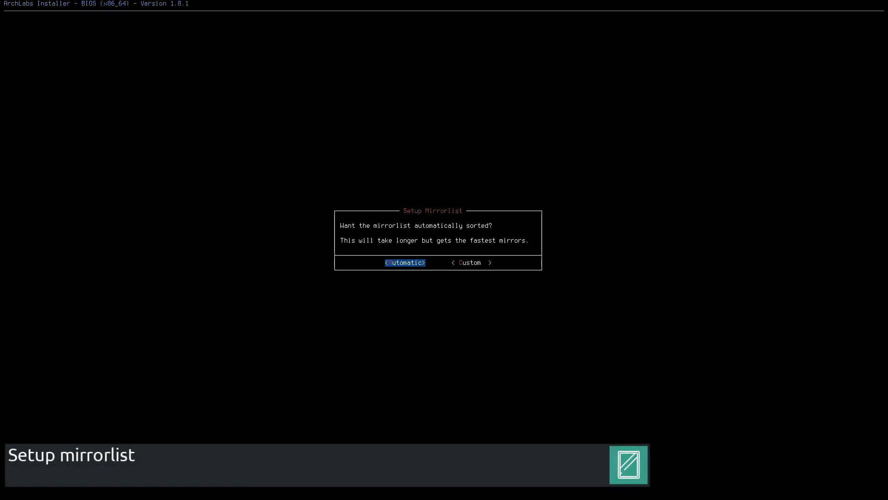
# - Accept automatic mirrorlist sorting and select openbox in Select WM/DE(s)
pyautogui.press('Return')
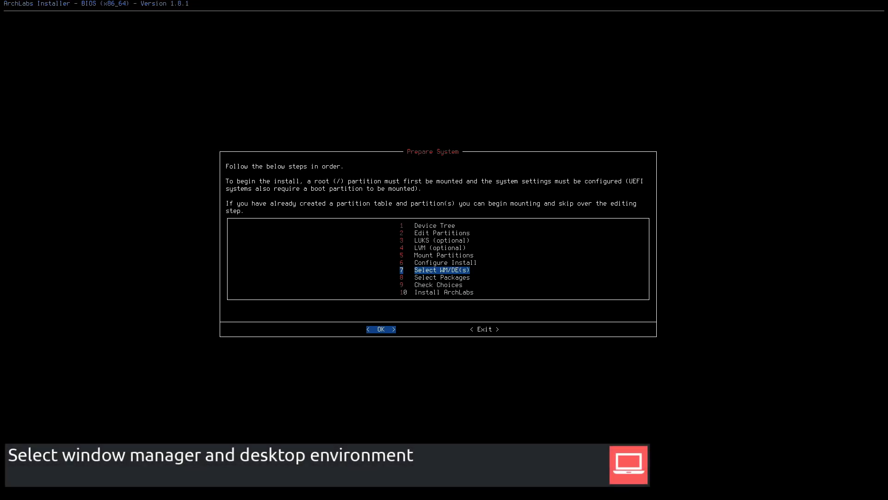
pyautogui.press('Return')
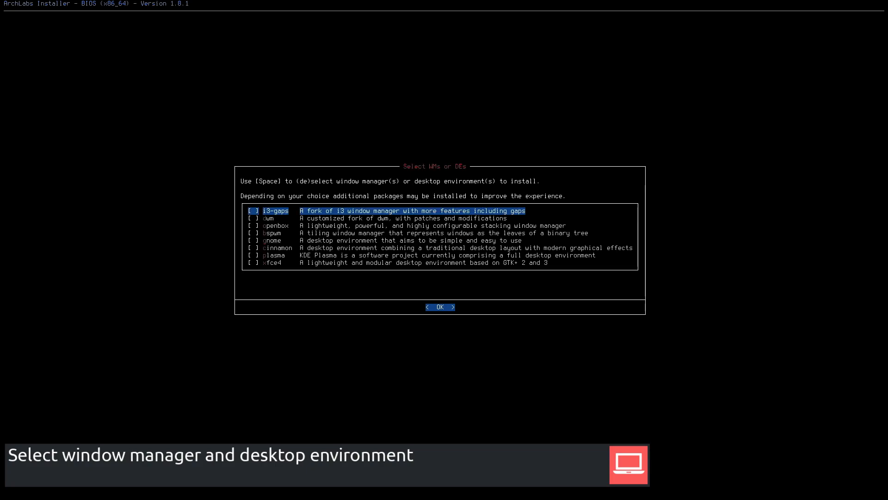
pyautogui.press('Down')
pyautogui.press('Down')
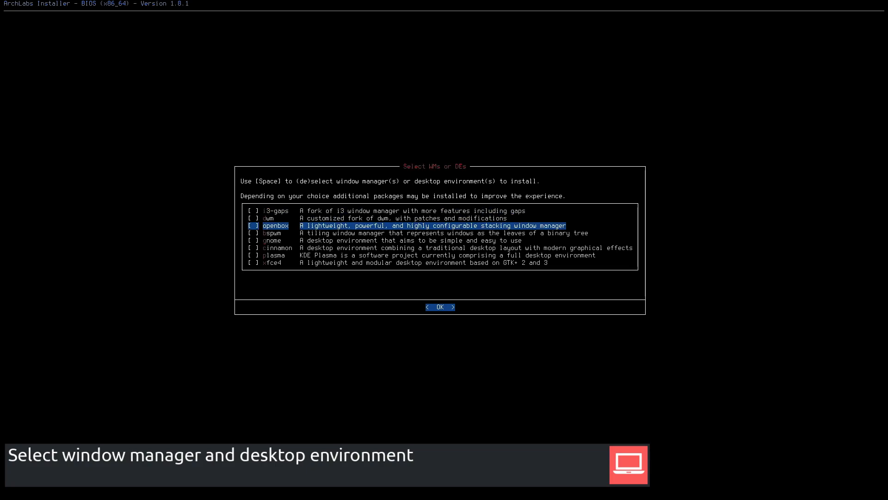
pyautogui.press('Return')
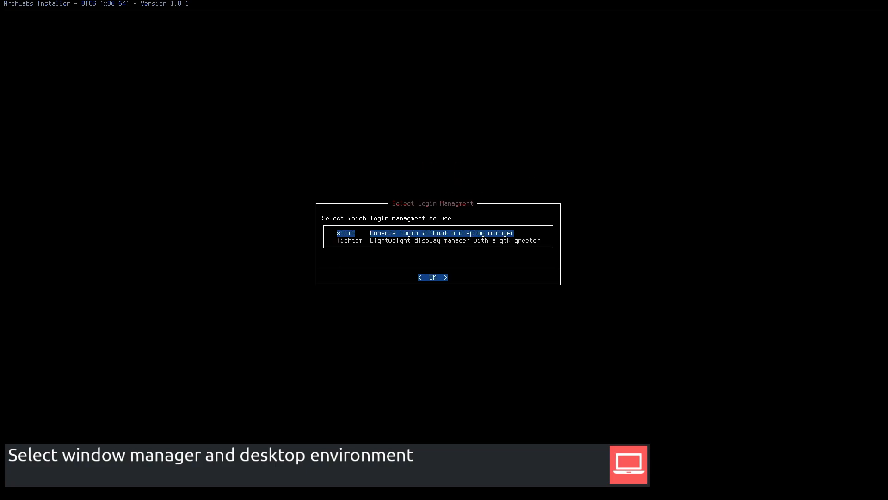
# - Choose lightdm as the login manager and open Select Packages
pyautogui.press('Down')
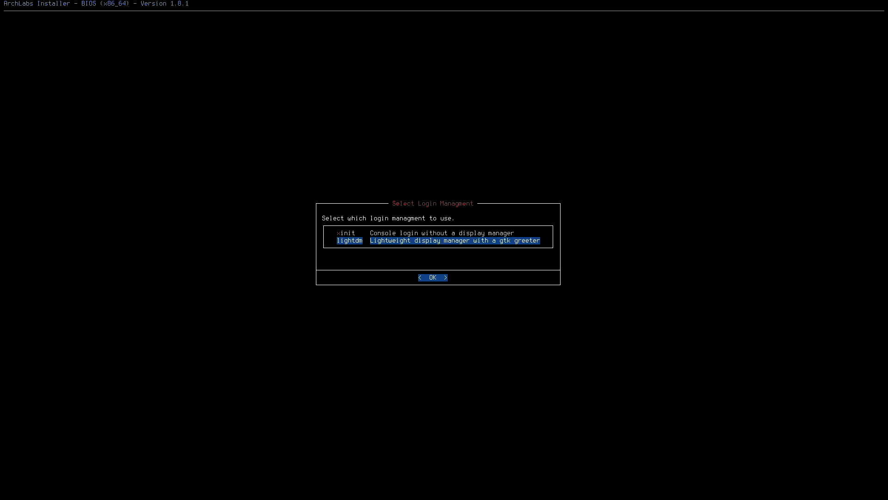
pyautogui.press('Return')
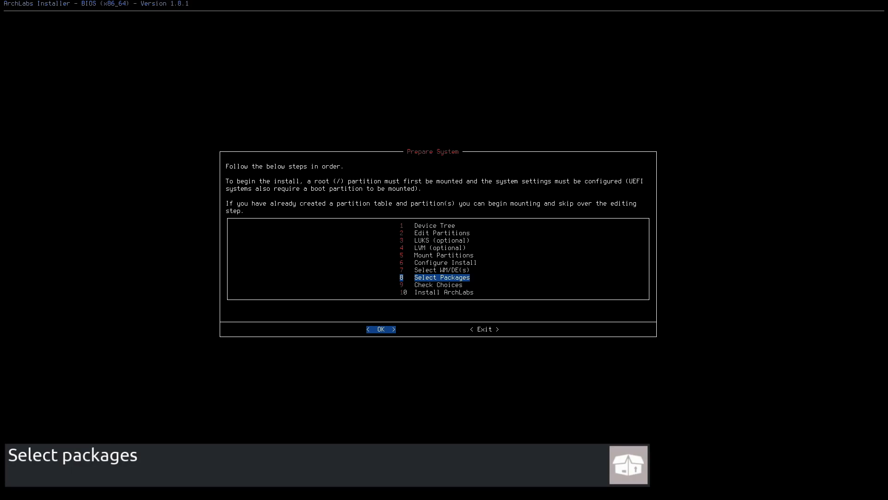
pyautogui.press('Return')
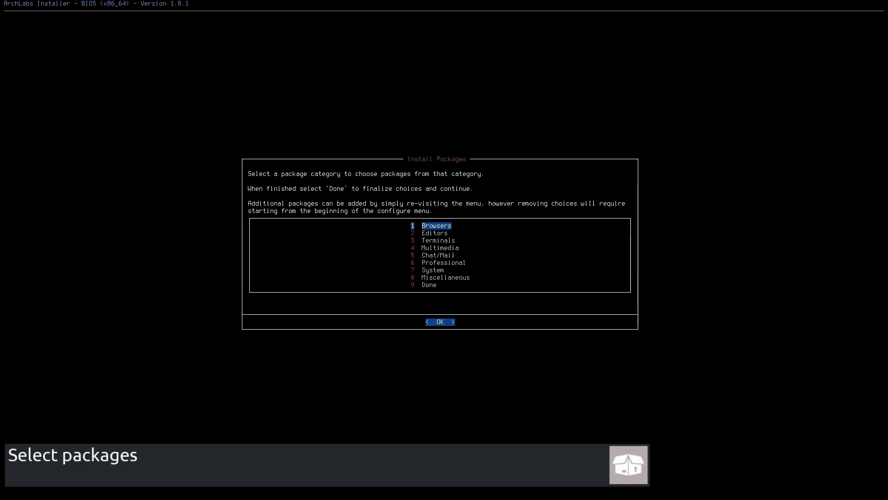
# - Select firefox from Browsers and atom from Editors
pyautogui.press('Return')
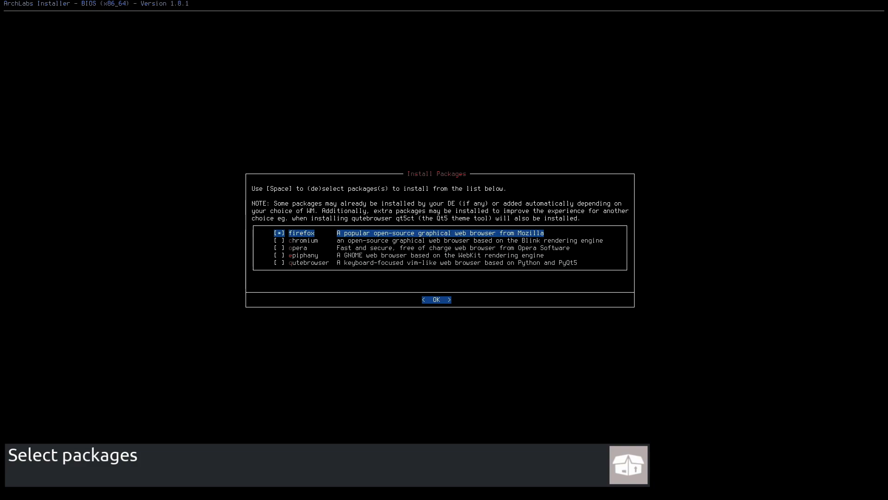
pyautogui.press('Return')
pyautogui.press('Return')
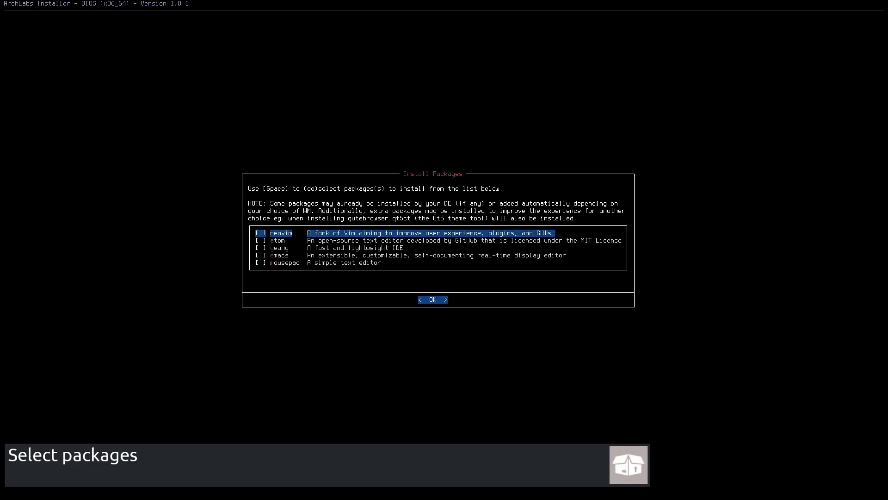
pyautogui.press('Down')
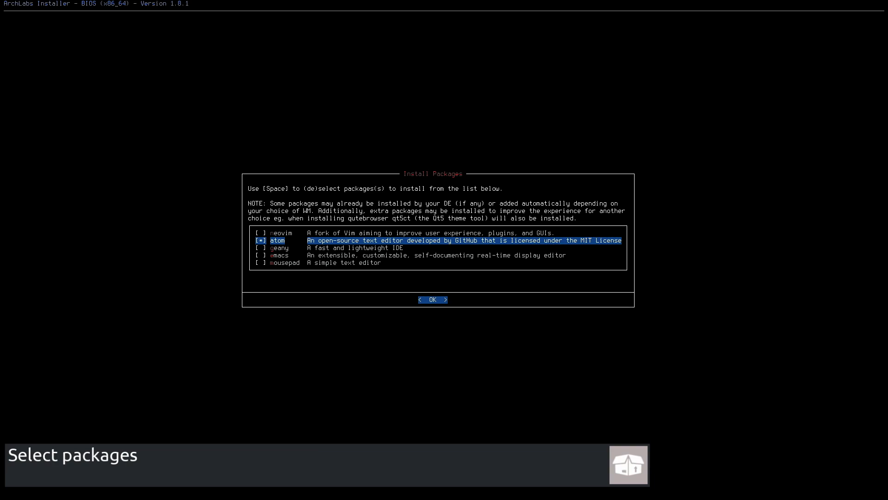
pyautogui.press('Return')
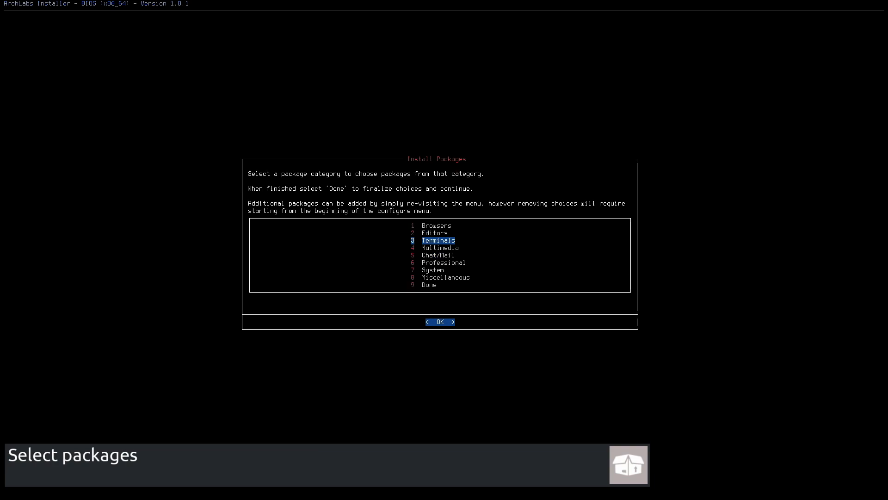
# - Select terminator in the Terminals package category
pyautogui.press('Return')
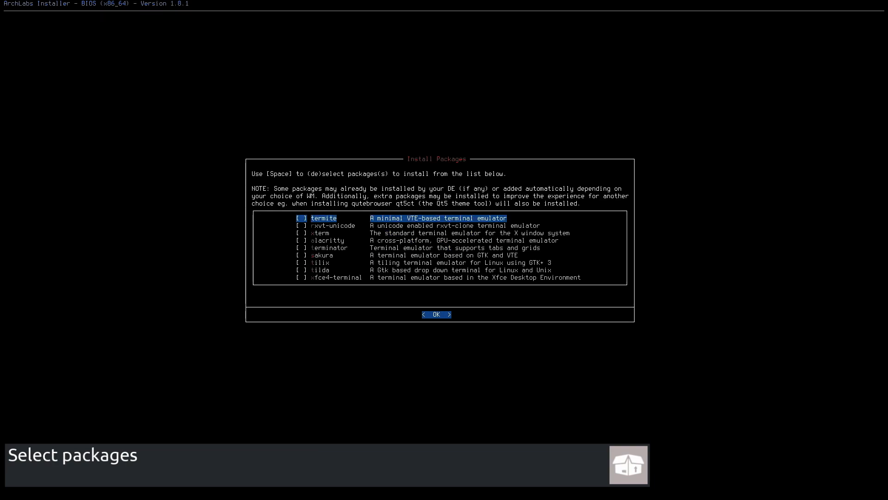
pyautogui.press('Down')
pyautogui.press('Down')
pyautogui.press('Down')
pyautogui.press('Down')
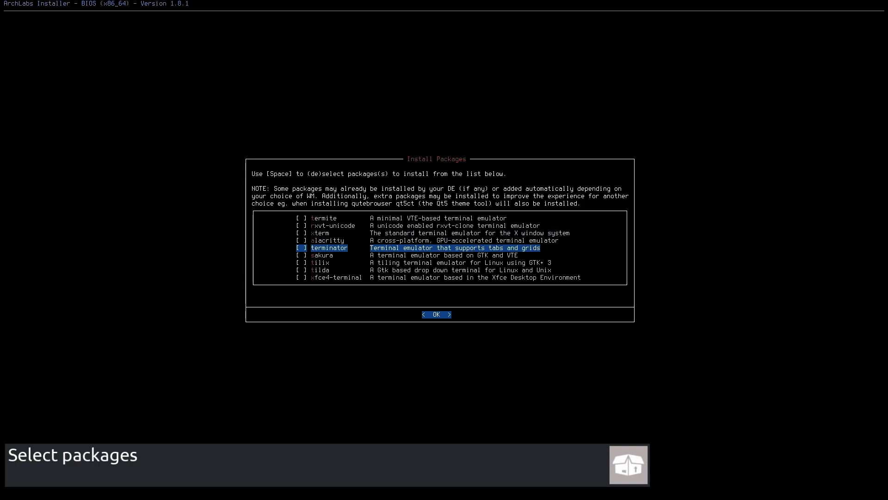
pyautogui.press('space')
pyautogui.press('Return')
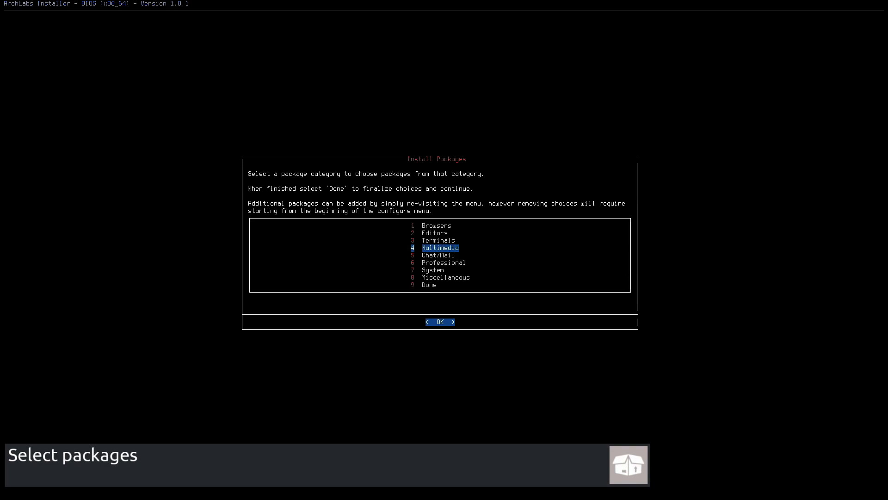
# - Select vlc and lollypop in the Multimedia package category
pyautogui.press('Return')
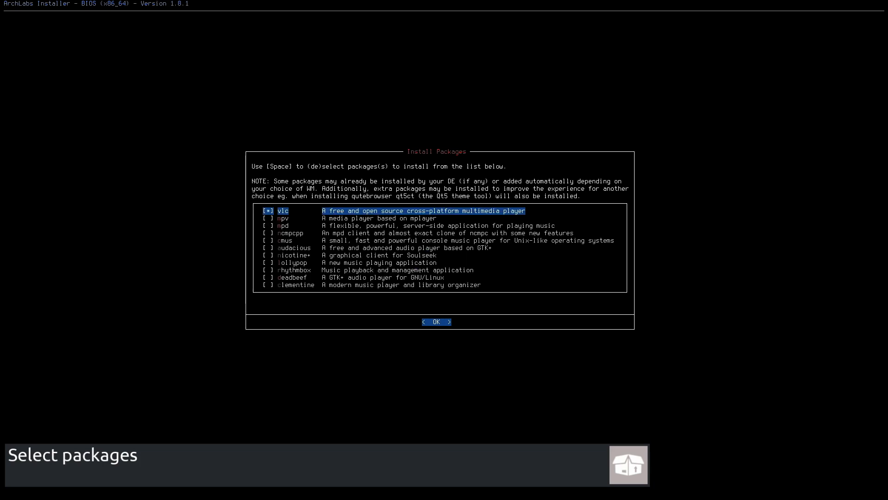
pyautogui.press('Down')
pyautogui.press('Down')
pyautogui.press('Down')
pyautogui.press('Down')
pyautogui.press('Down')
pyautogui.press('Down')
pyautogui.press('Down')
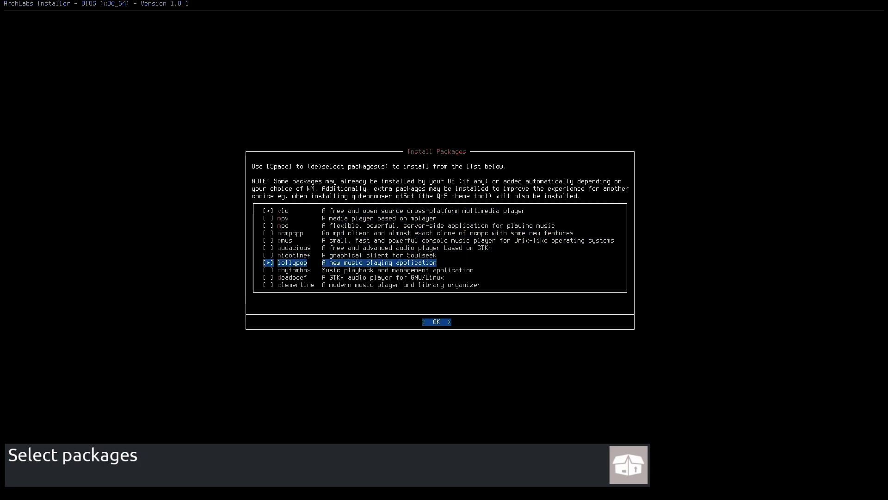
pyautogui.press('Return')
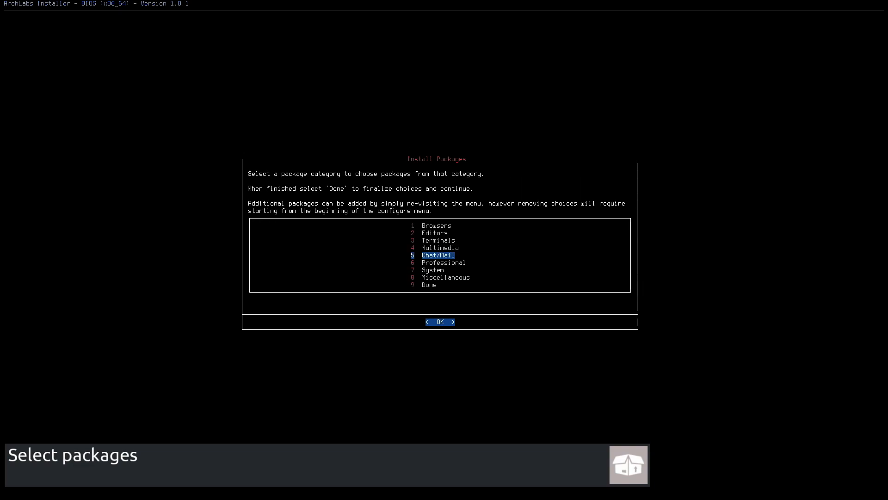
# - Select weechat in the Chat/Mail package category
pyautogui.press('Return')
pyautogui.press('Down')
pyautogui.press('Down')
pyautogui.press('Down')
pyautogui.press('Down')
pyautogui.press('Down')
pyautogui.press('Down')
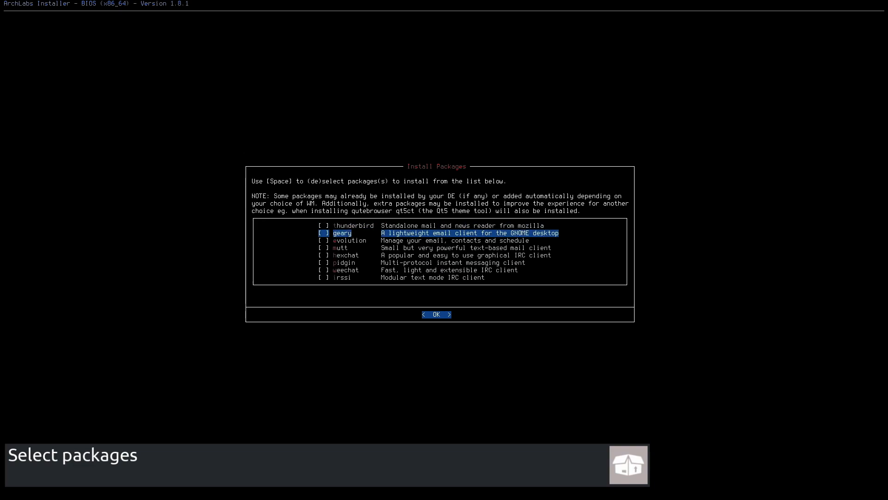
pyautogui.press('space')
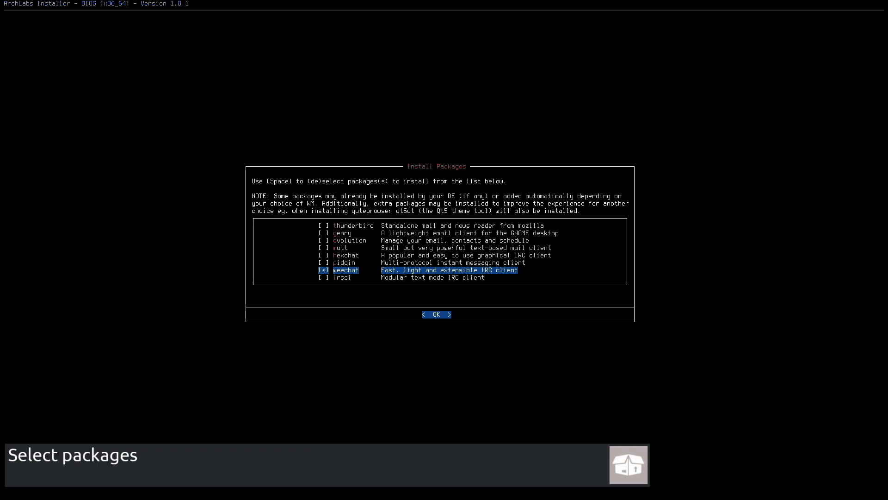
pyautogui.press('Return')
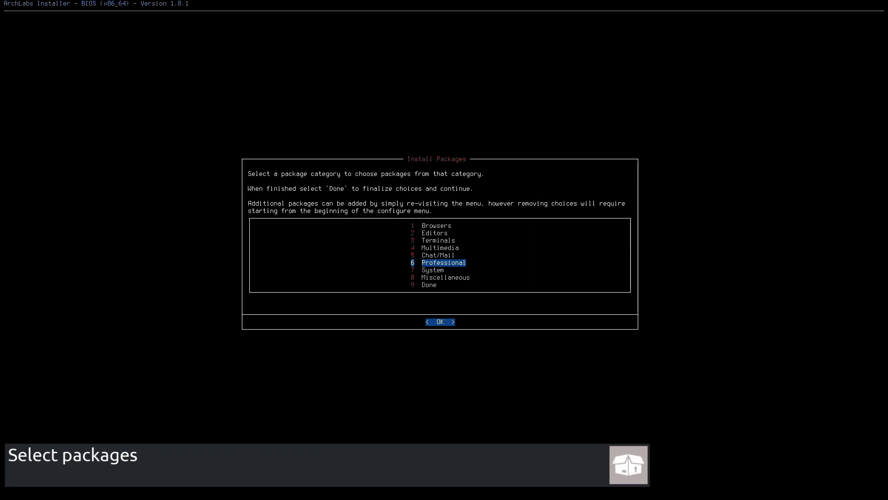
# - Select libreoffice-fresh, gimp and inkscape in the Professional package category
pyautogui.press('Return')
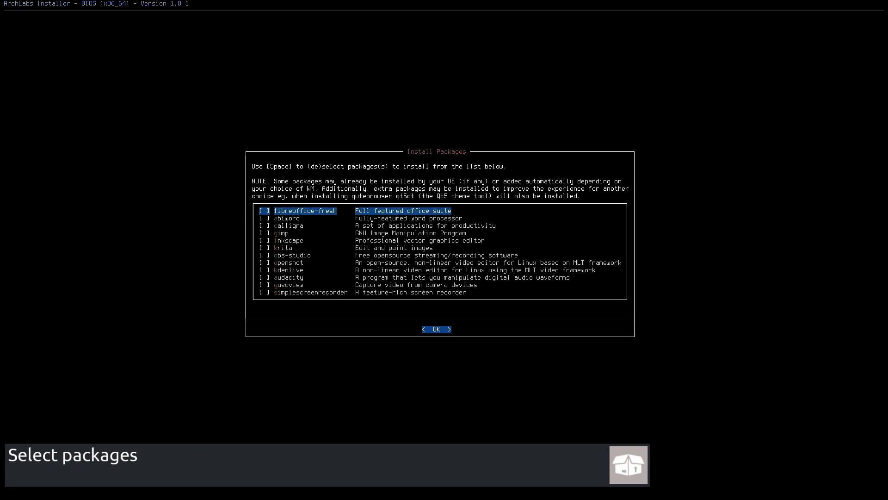
pyautogui.press('Down')
pyautogui.press('Down')
pyautogui.press('Down')
pyautogui.press('space')
pyautogui.press('Down')
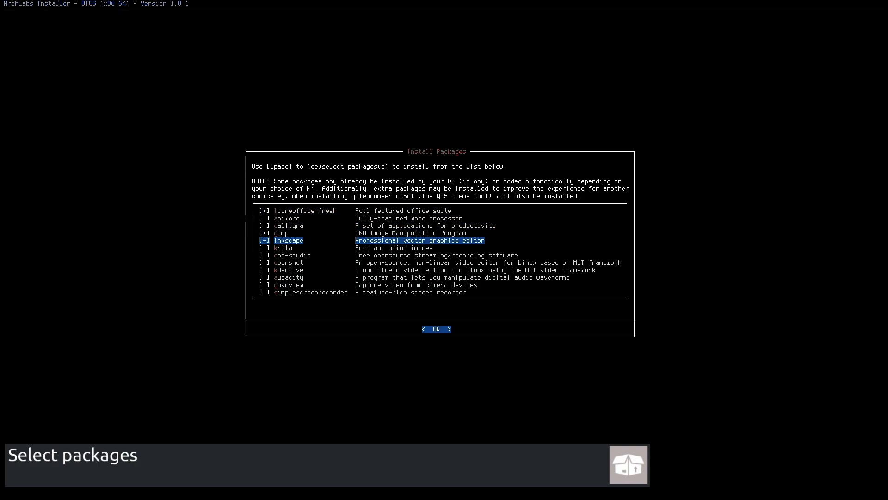
pyautogui.press('Return')
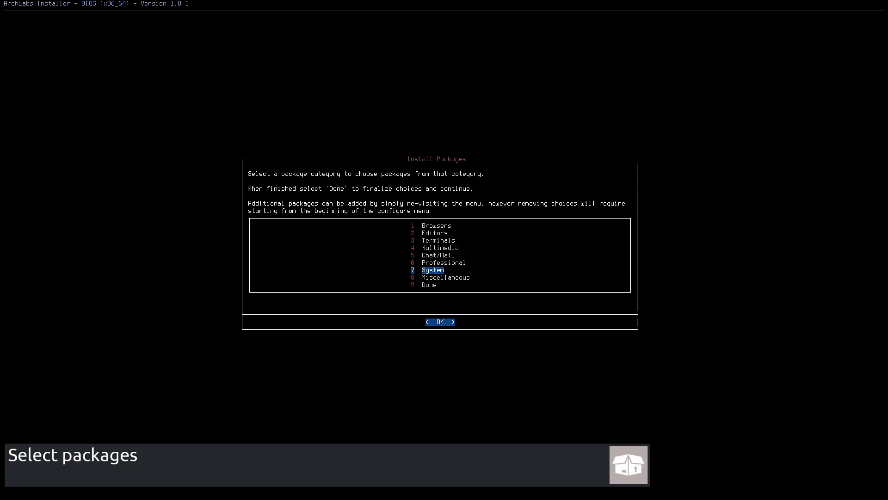
# - Select ttf-hack, ttf-anonymous-pro, ttf-font-awesome, ttf-fira-code, noto-fonts and noto-fonts-cjk in the System package category
pyautogui.press('Return')
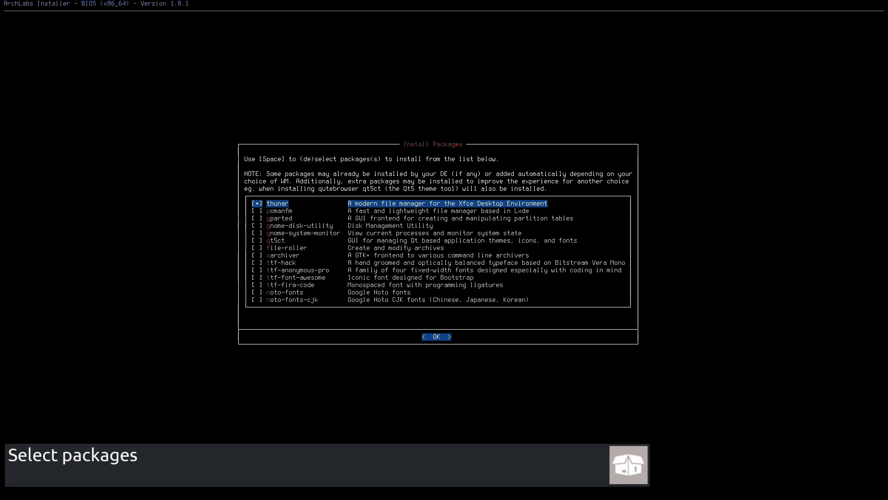
pyautogui.press('Down')
pyautogui.press('Down')
pyautogui.press('Down')
pyautogui.press('Down')
pyautogui.press('Down')
pyautogui.press('Down')
pyautogui.press('Down')
pyautogui.press('Down')
pyautogui.press('Down')
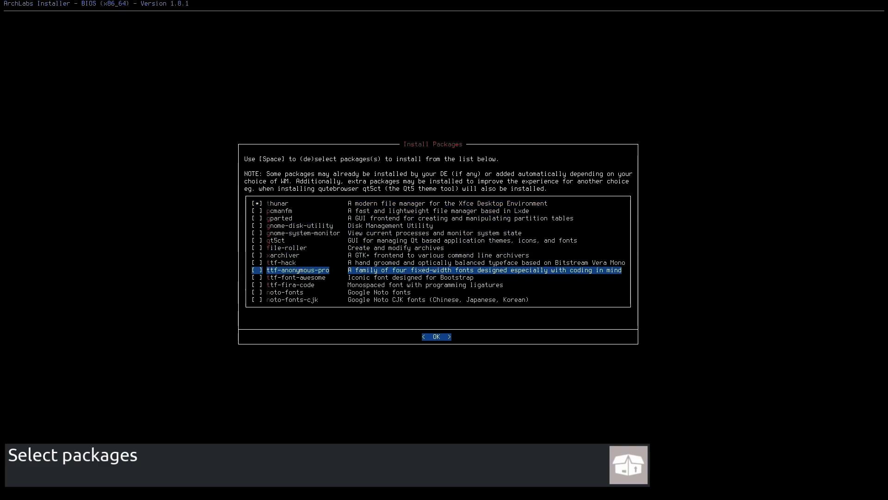
pyautogui.press('Up')
pyautogui.press('space')
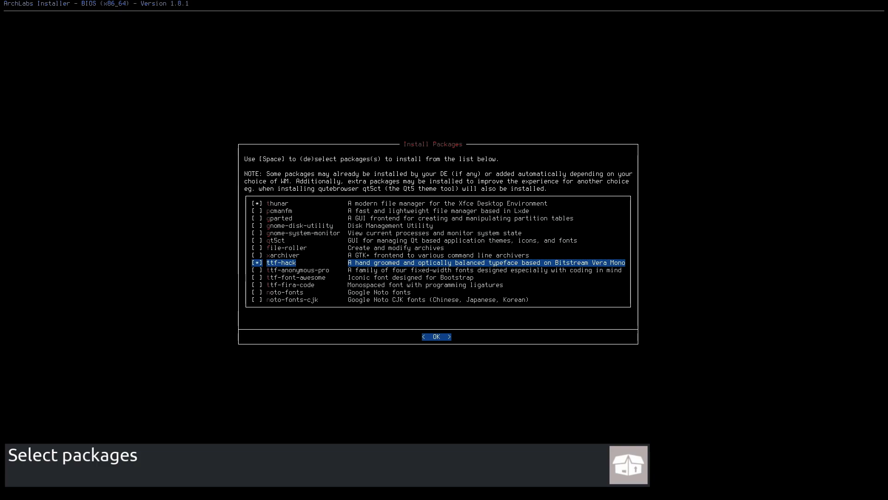
pyautogui.press('Down')
pyautogui.press('space')
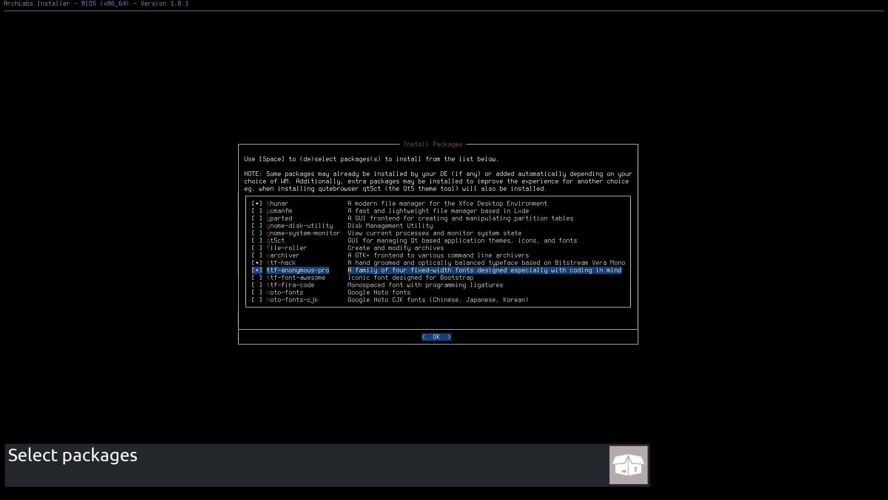
pyautogui.press('Down')
pyautogui.press('space')
pyautogui.press('Down')
pyautogui.press('space')
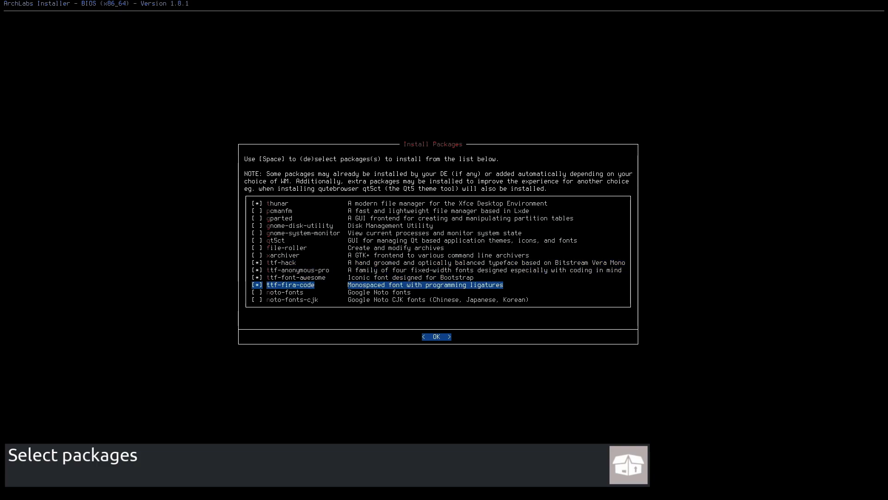
pyautogui.press('Down')
pyautogui.press('space')
pyautogui.press('Down')
pyautogui.press('space')
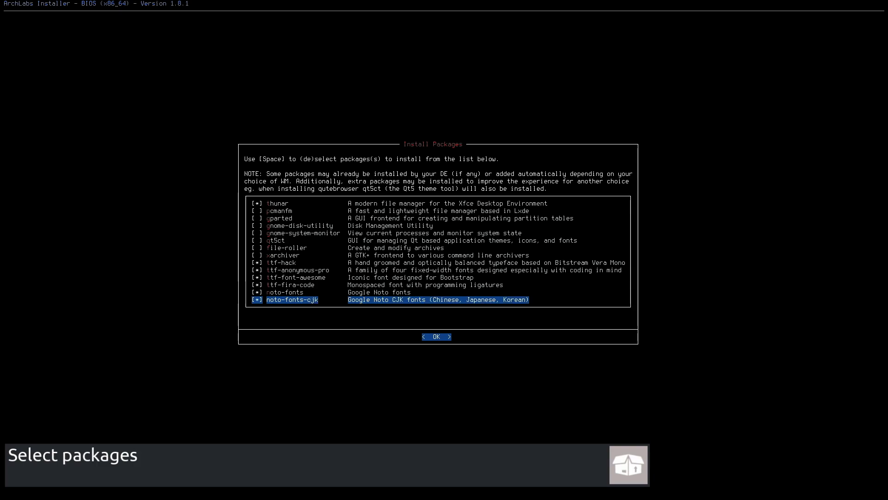
pyautogui.press('Return')
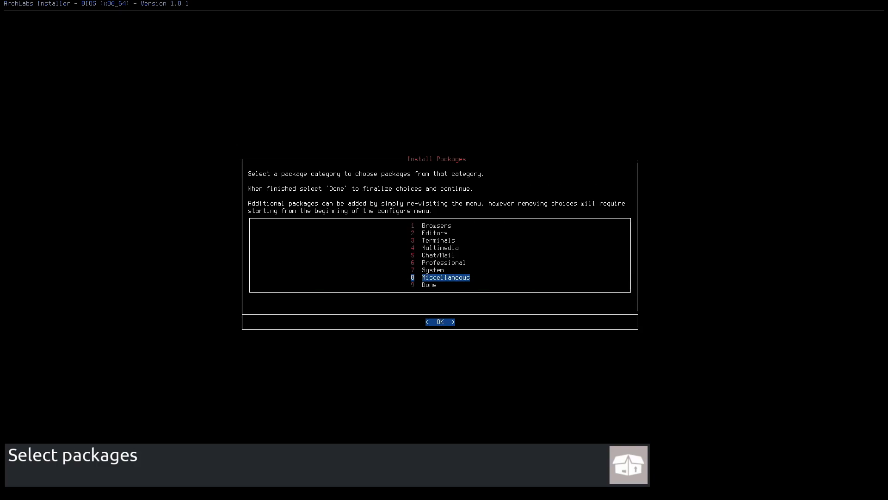
# - Select steam and deluge in the Miscellaneous package category, then finish the package selection
pyautogui.press('Return')
pyautogui.press('space')
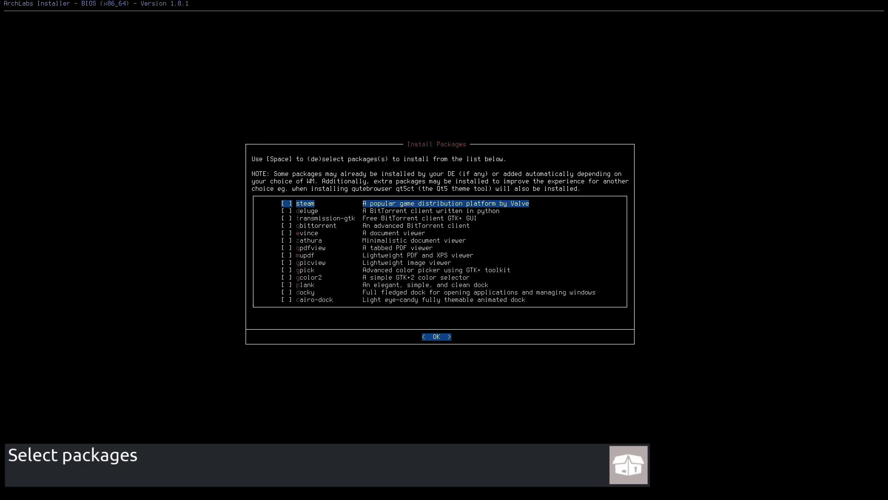
pyautogui.press('Down')
pyautogui.press('space')
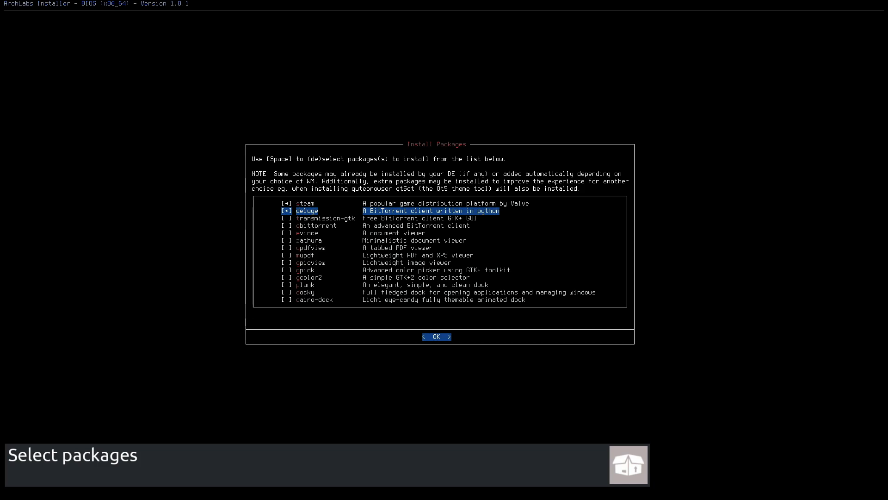
pyautogui.press('Return')
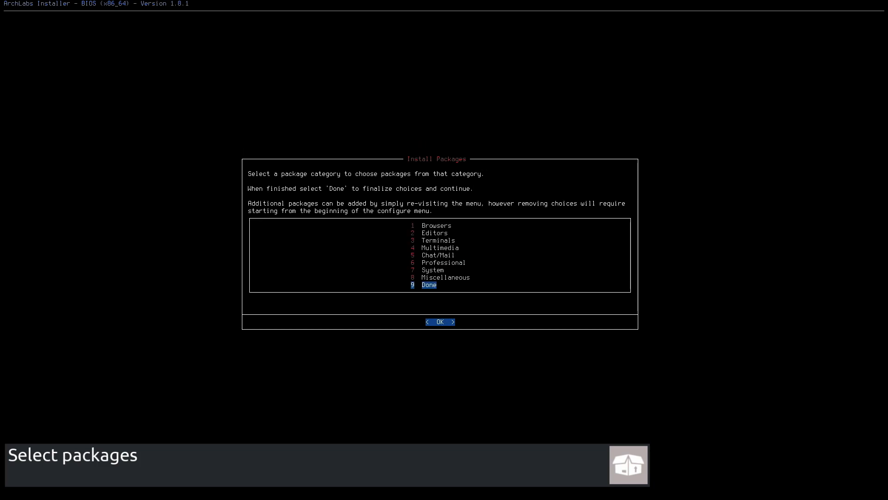
pyautogui.press('Return')
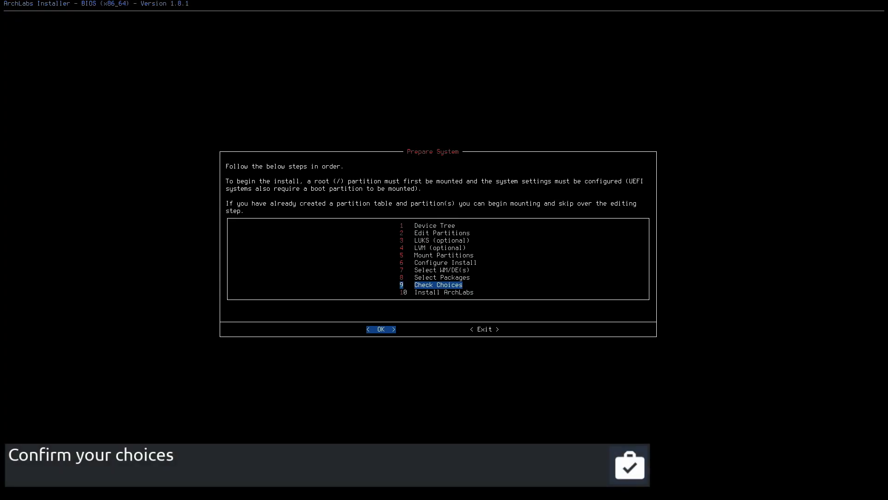
# - Review the summary of installation choices and start installing ArchLabs
pyautogui.press('Return')
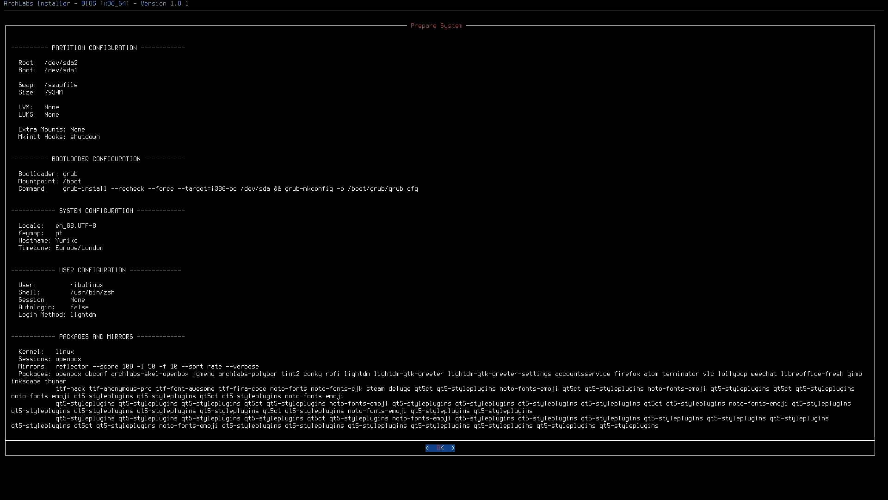
pyautogui.press('Return')
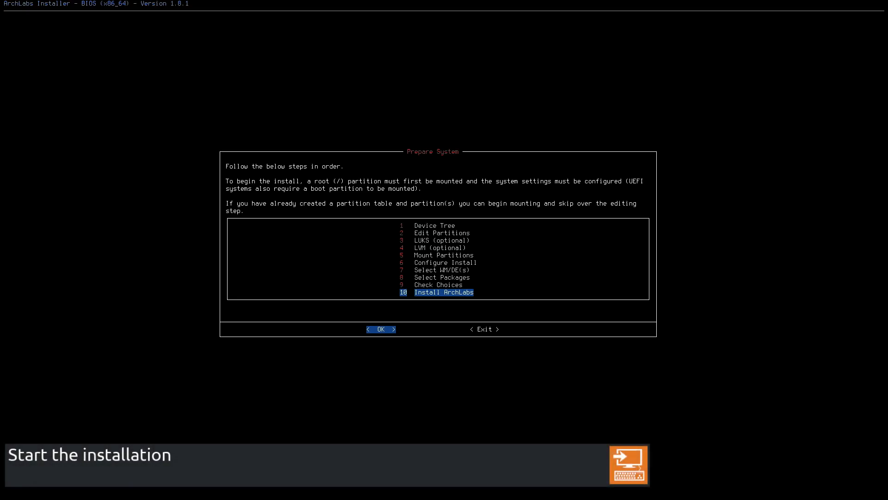
pyautogui.press('Return')
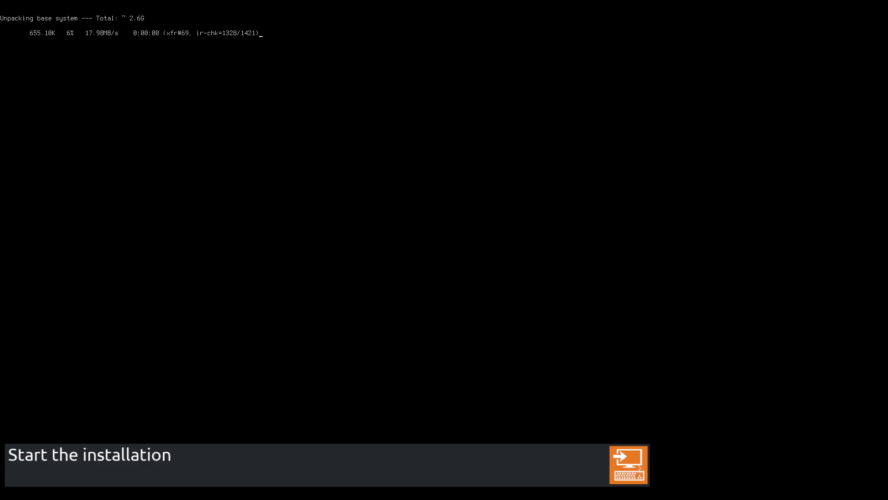